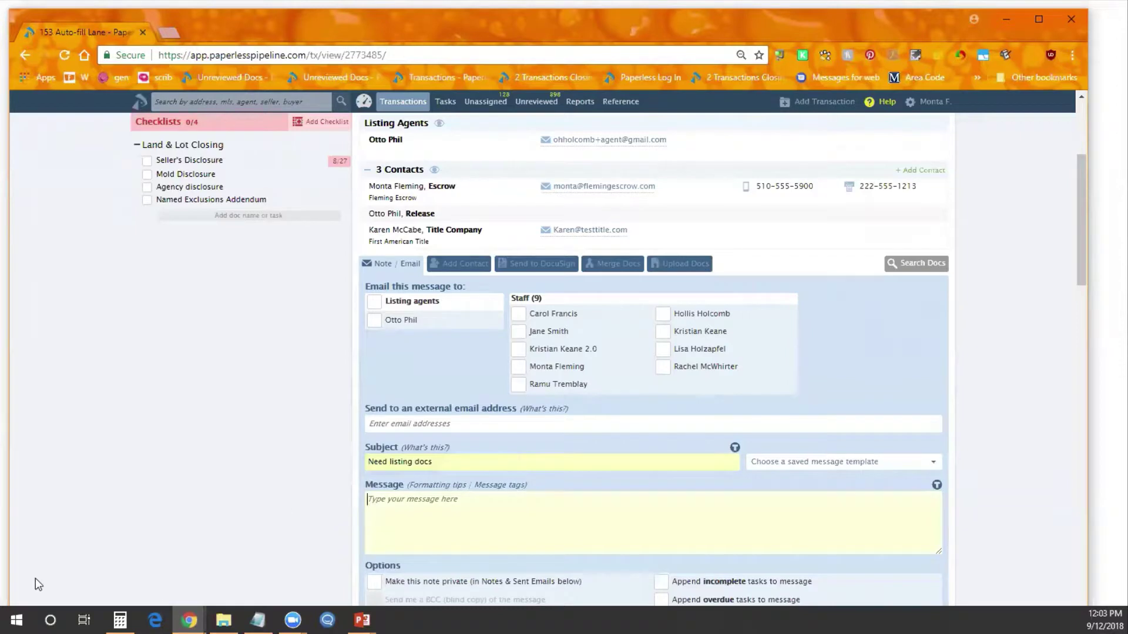
# Write the message body "I need the remaining listing docs before I can fully upload your transaction." and end with "Thanks," and the sender's first name
pyautogui.click(1, 529)
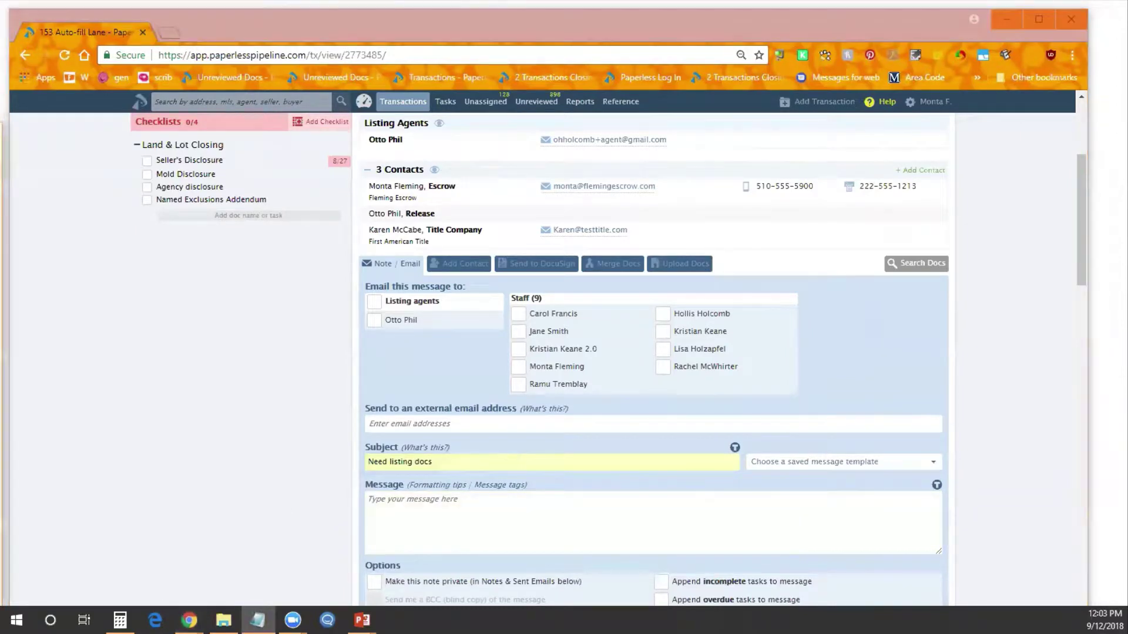
pyautogui.click(633, 501)
pyautogui.write('I need the remaining listing docs before I can fully upload your transaction.  Thanks, Mary')
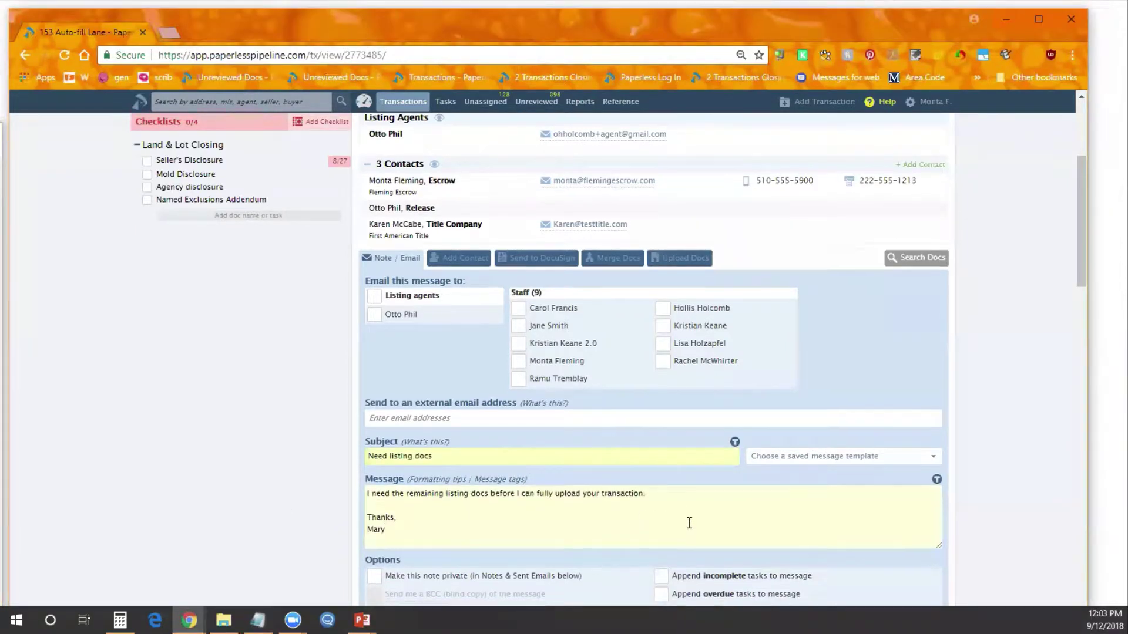
pyautogui.scroll(-2, 689, 522)
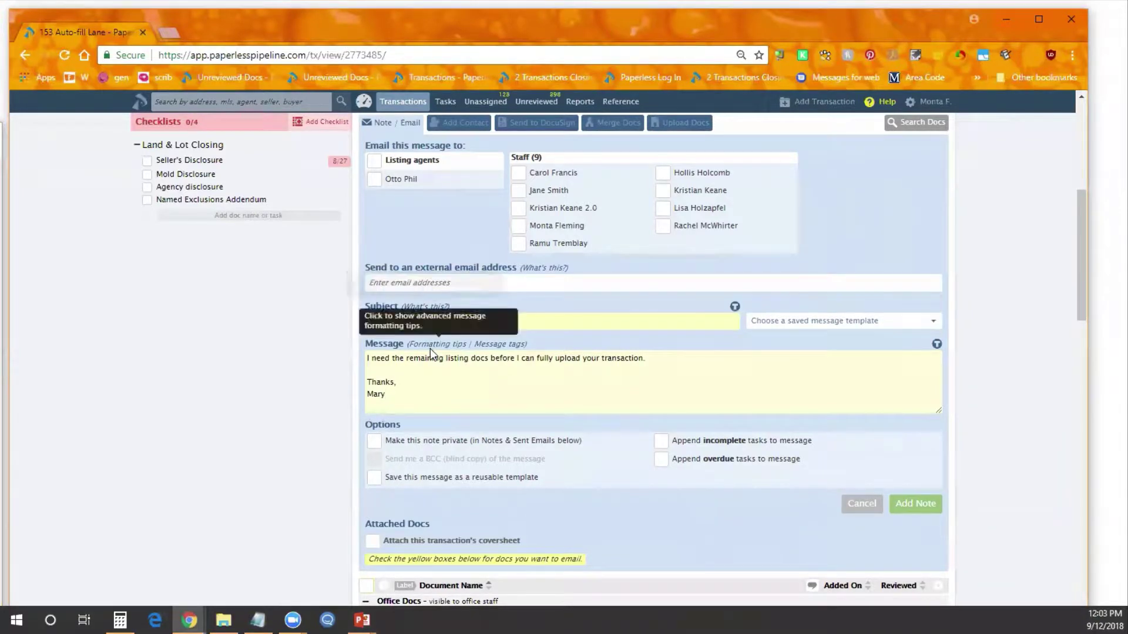
# Save the message as a reusable template named "Need listing docs" and email it to the signed-in staff member
pyautogui.write('Need listing docs')
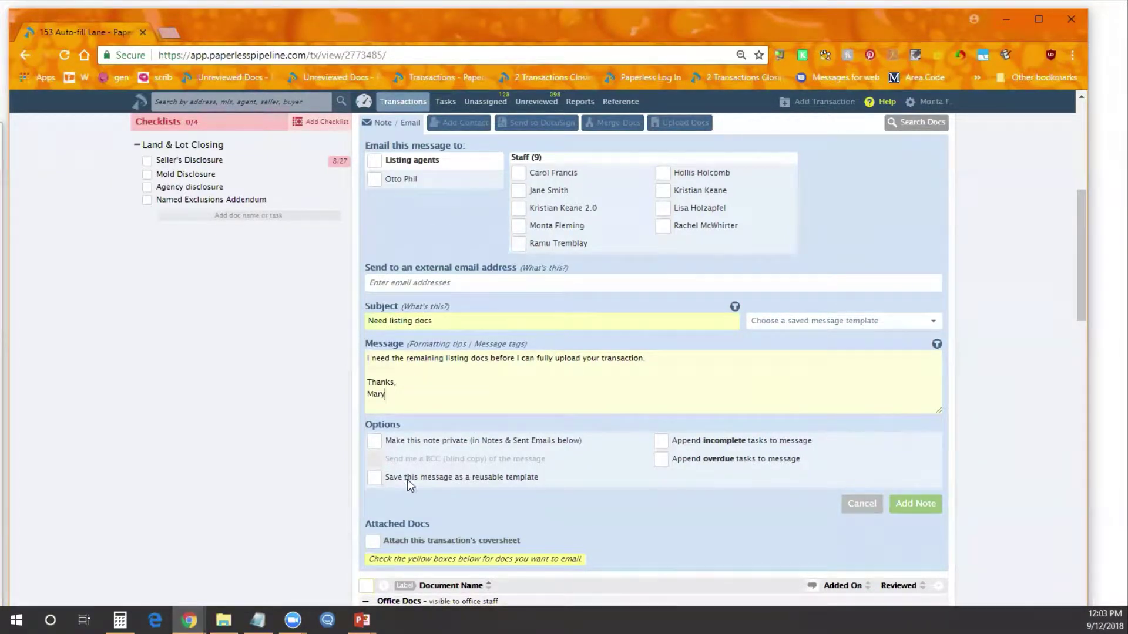
pyautogui.click(390, 479)
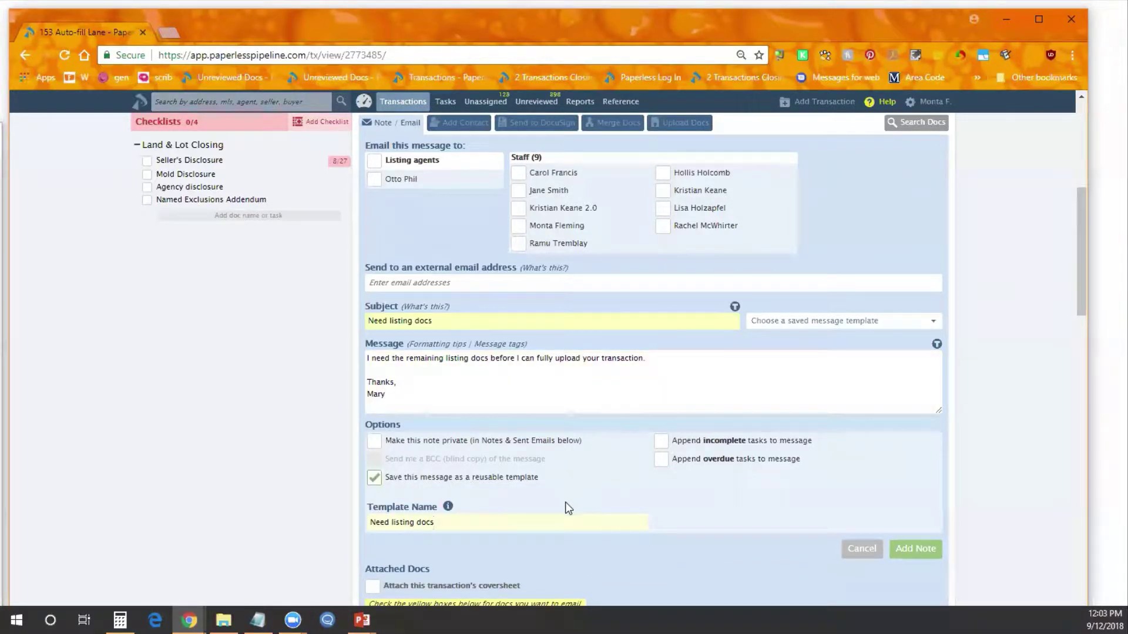
pyautogui.moveTo(435, 523); pyautogui.dragTo(351, 525)
pyautogui.click(303, 523)
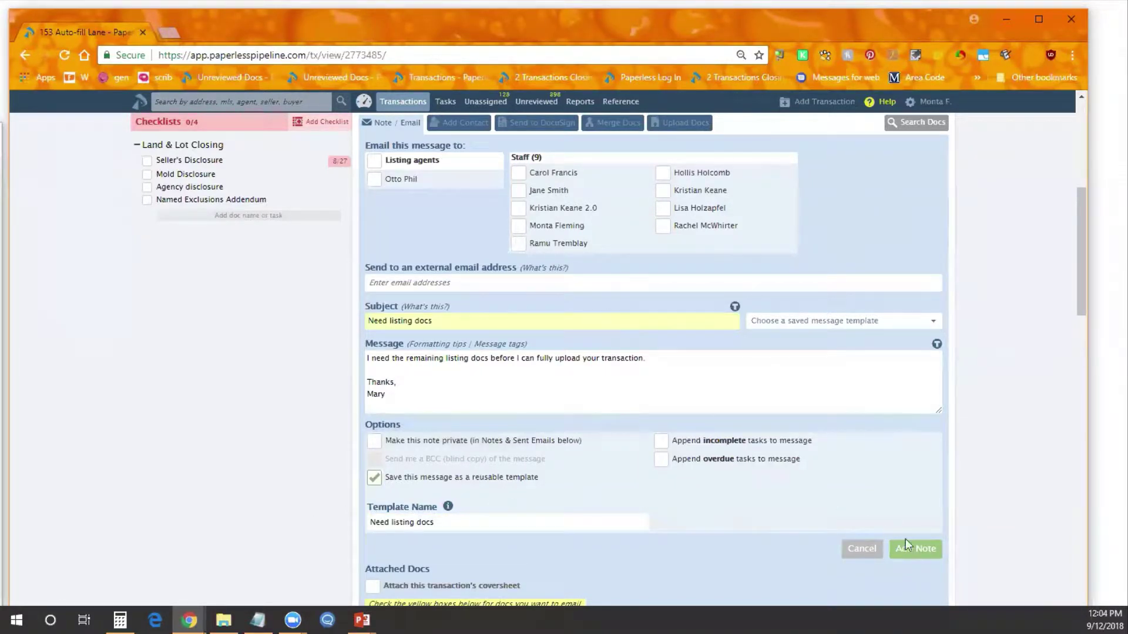
pyautogui.click(518, 226)
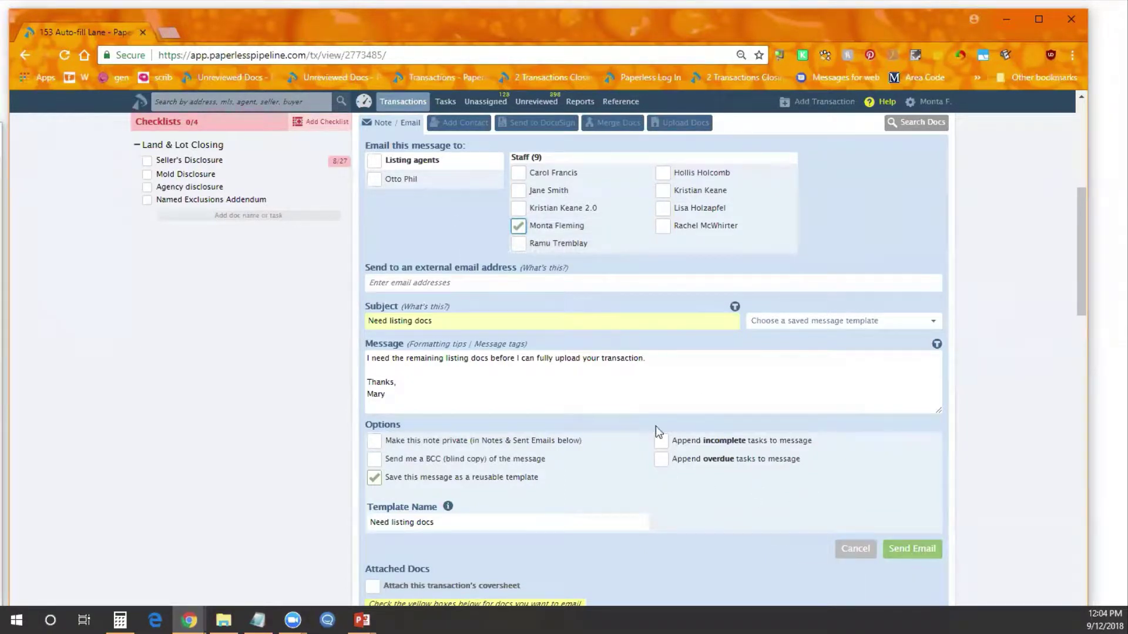
pyautogui.click(912, 550)
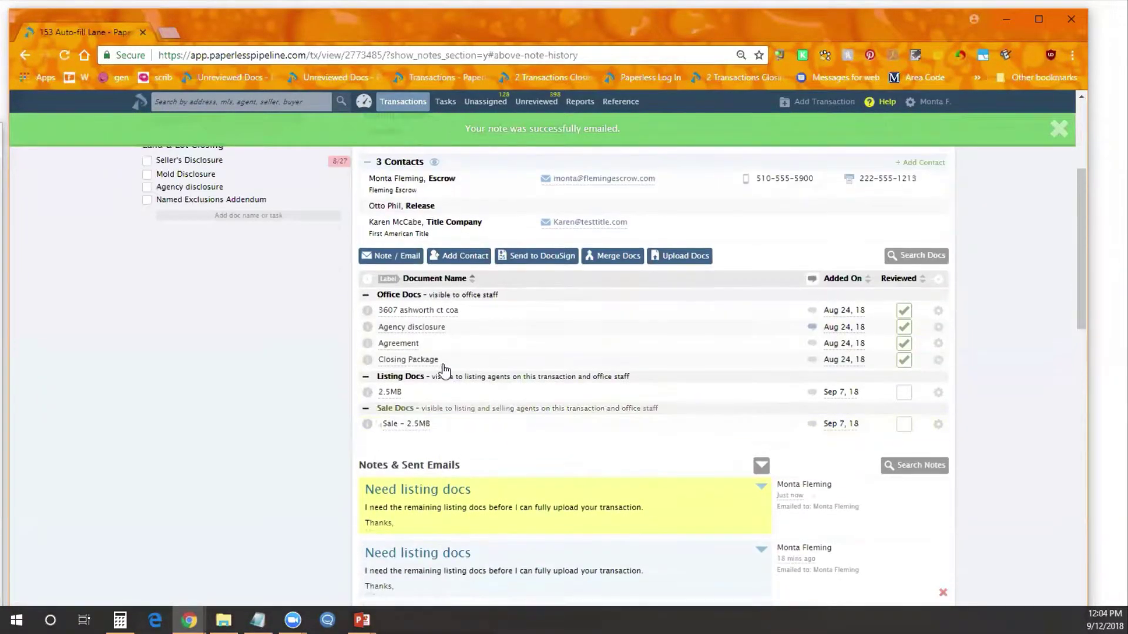
# Start a new note/email on the transaction and fill it from the saved message template "Need listing docs"
pyautogui.click(388, 287)
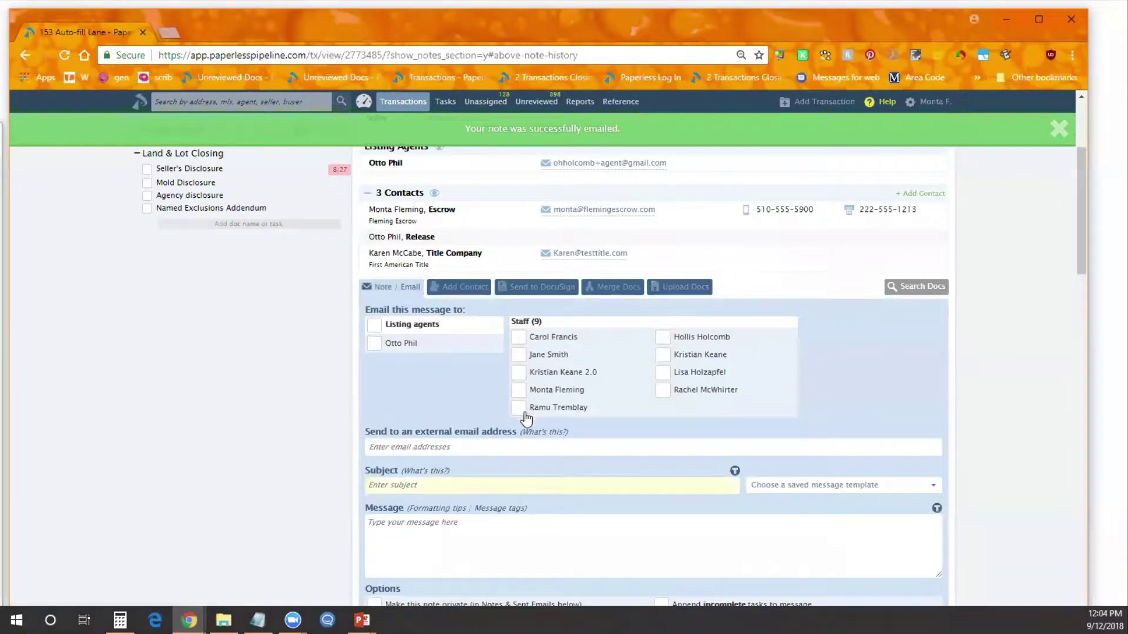
pyautogui.click(899, 485)
pyautogui.scroll(-5, 884, 438)
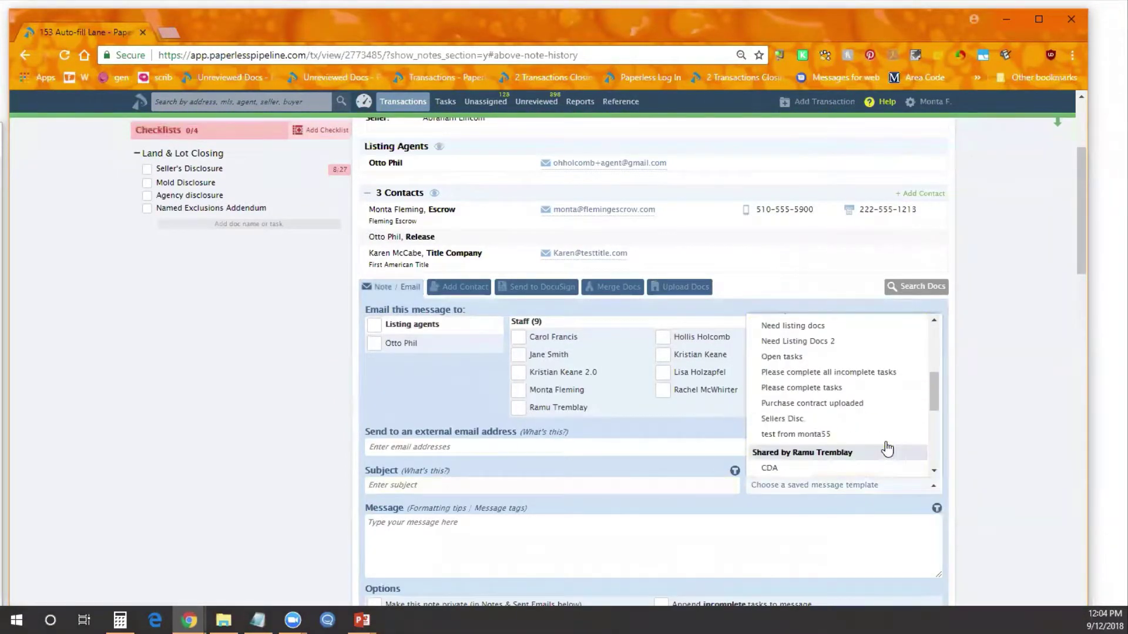
pyautogui.click(793, 326)
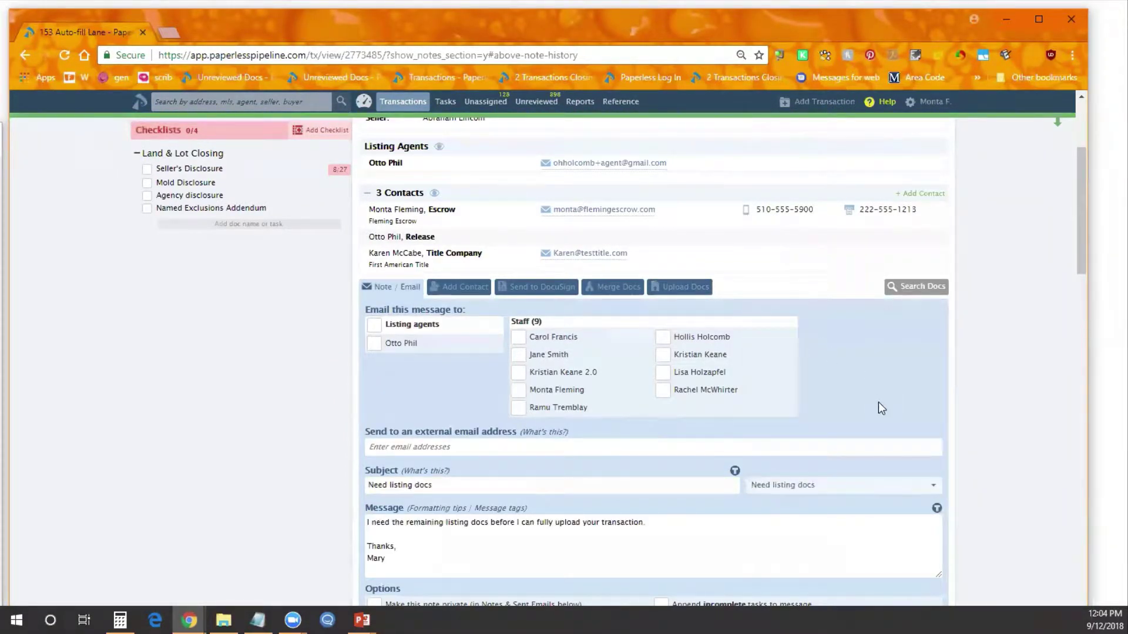
pyautogui.scroll(-1, 891, 454)
pyautogui.scroll(-2, 890, 454)
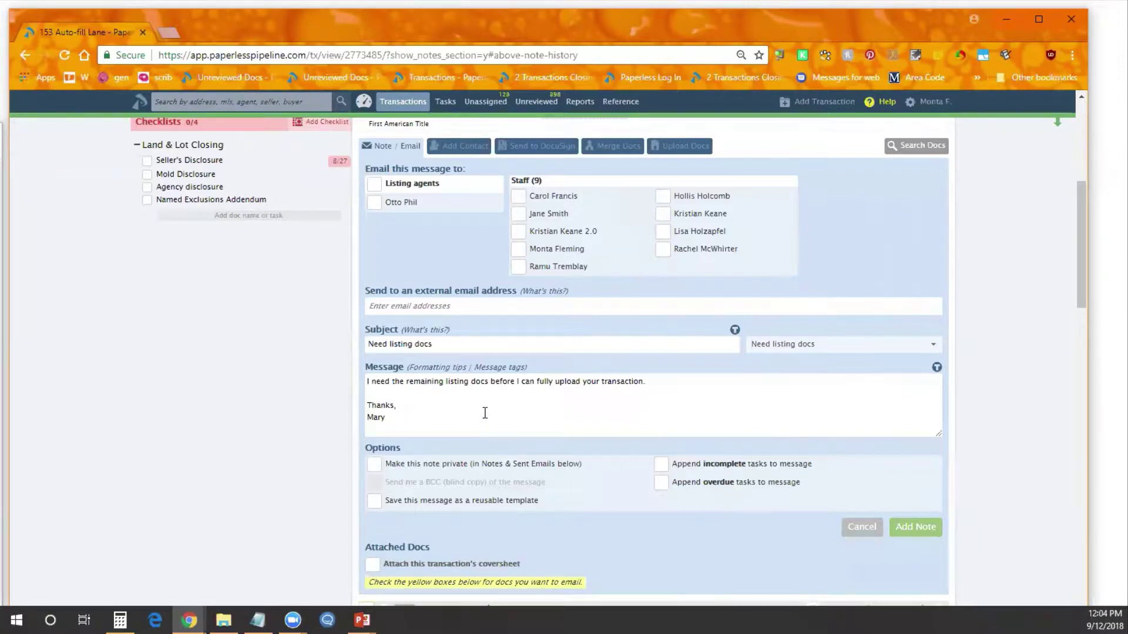
pyautogui.moveTo(424, 491)
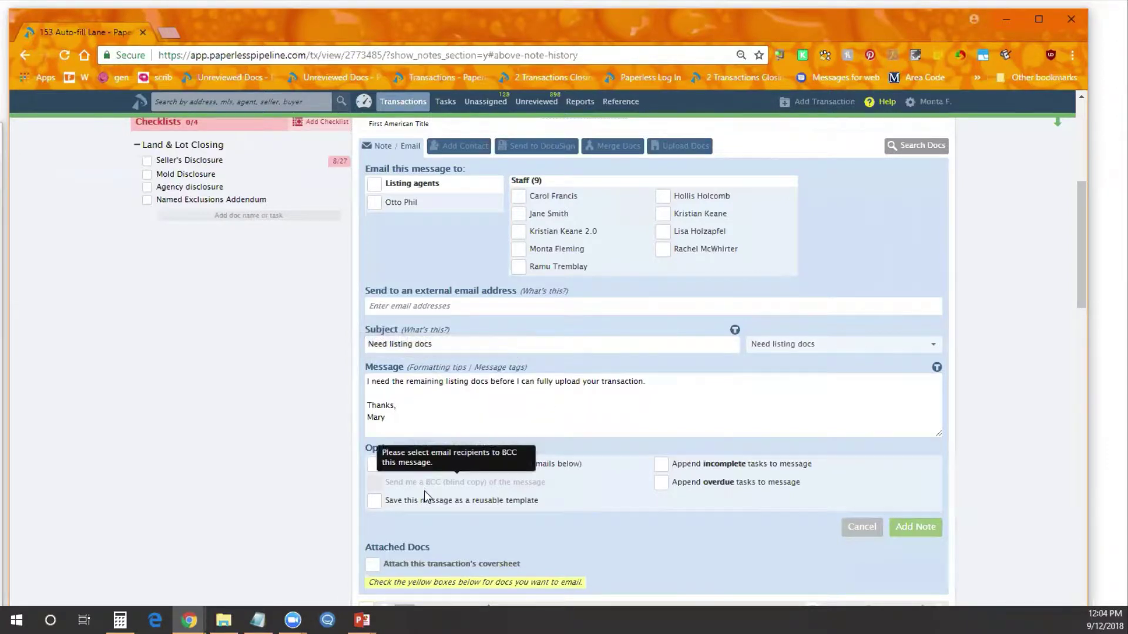
# Open the personal profile's Email Templates page in a new browser tab and open the "Earnest MoneyII" template for editing
pyautogui.scroll(2, 815, 361)
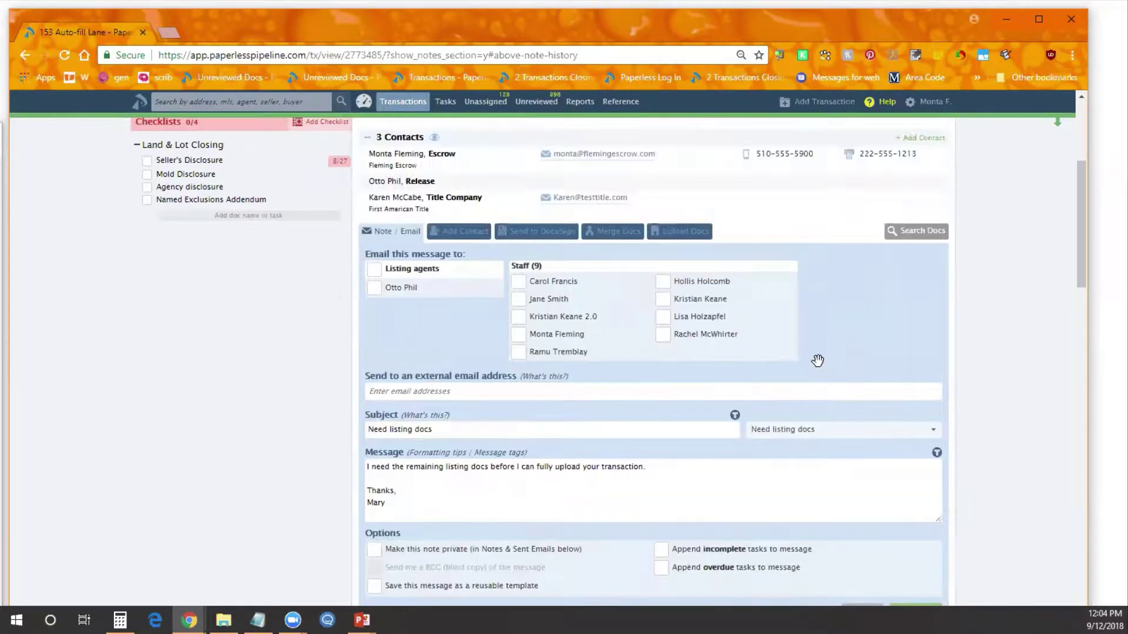
pyautogui.scroll(4, 817, 361)
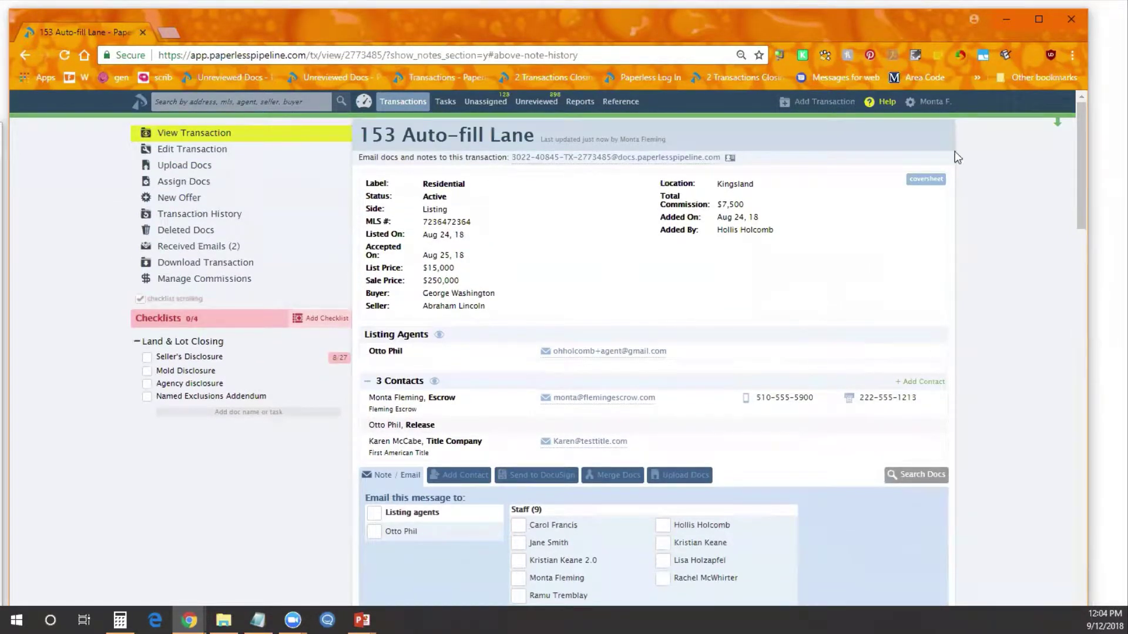
pyautogui.click(935, 104)
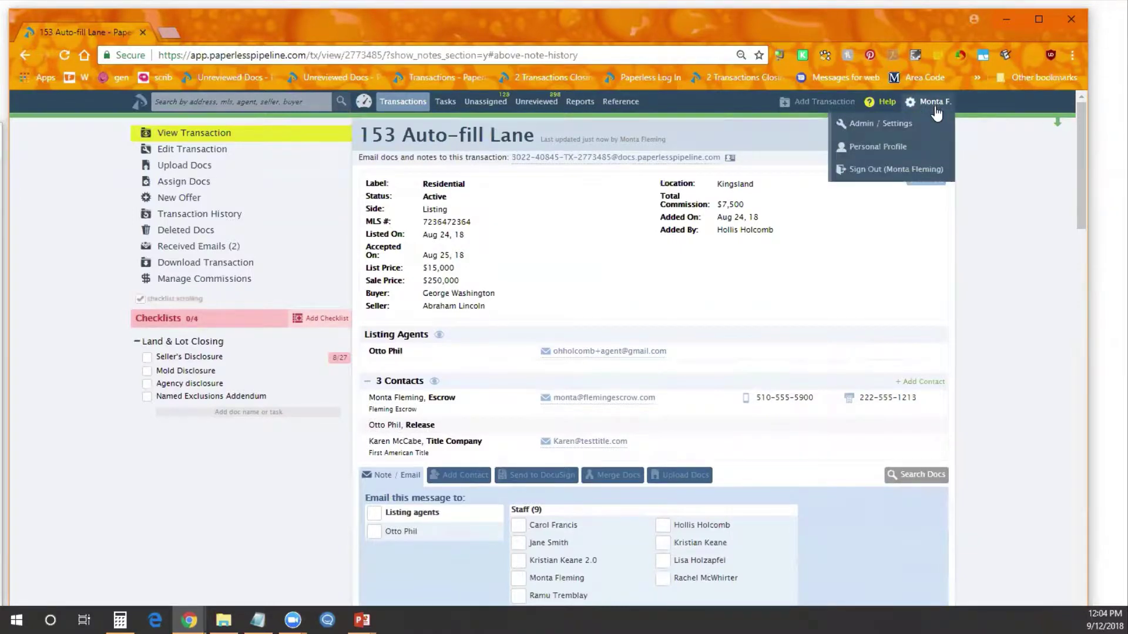
pyautogui.rightClick(884, 152)
pyautogui.click(917, 156)
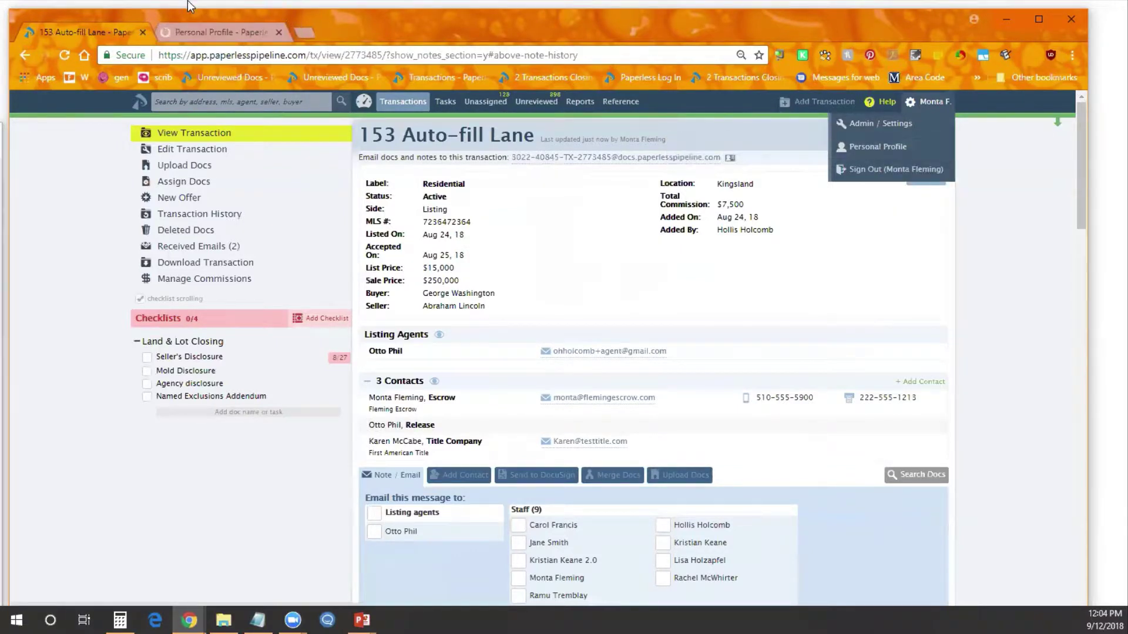
pyautogui.click(184, 30)
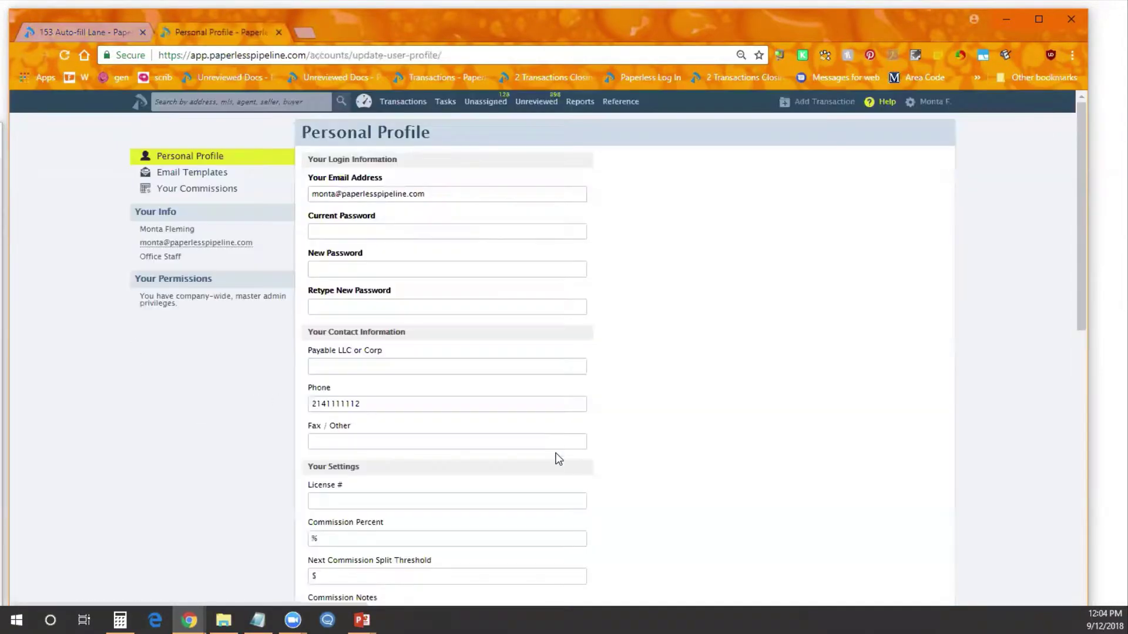
pyautogui.click(197, 175)
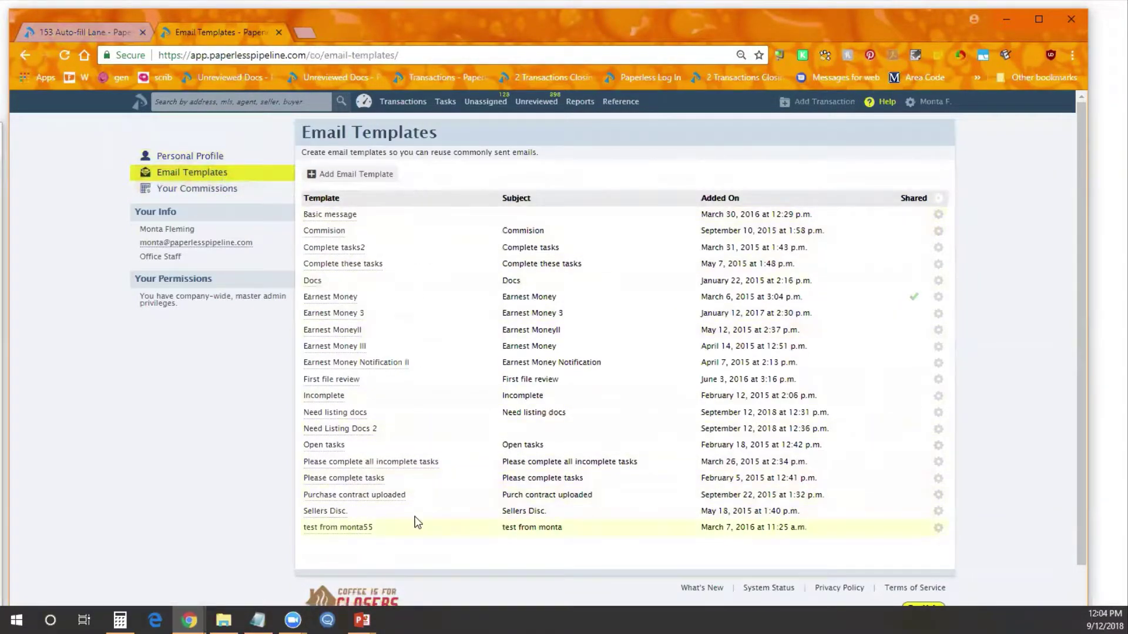
pyautogui.click(938, 331)
pyautogui.click(908, 347)
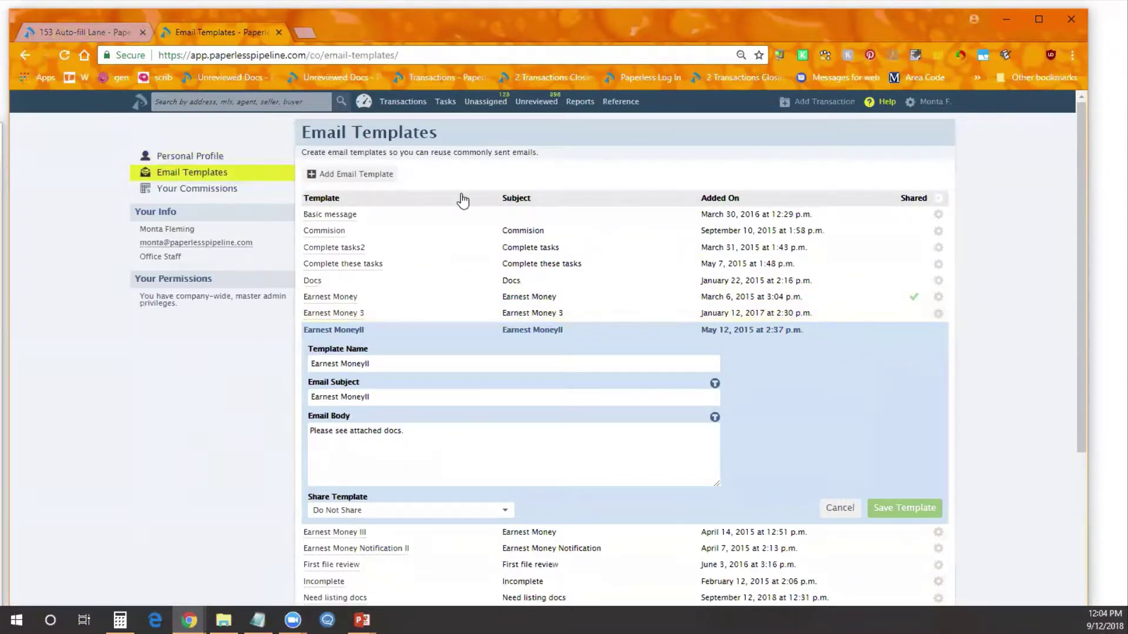
# Add an email template with subject "Need Listing Docs 2" and body "I need the remaining listing docs before I can fully upload your transaction." plus a sign-off
pyautogui.click(336, 176)
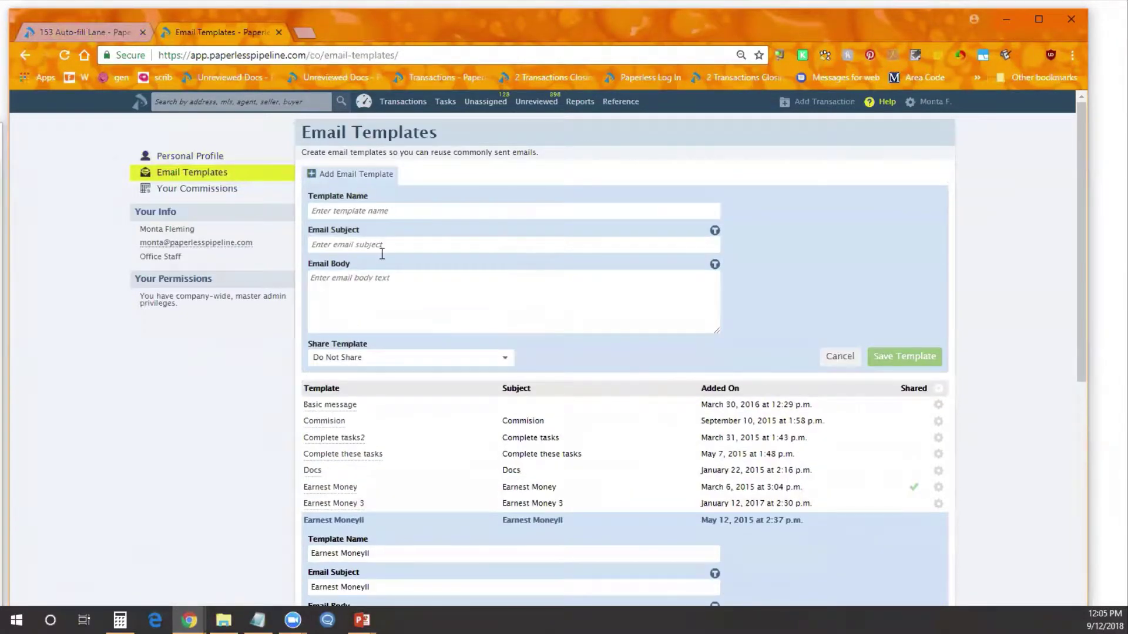
pyautogui.click(365, 305)
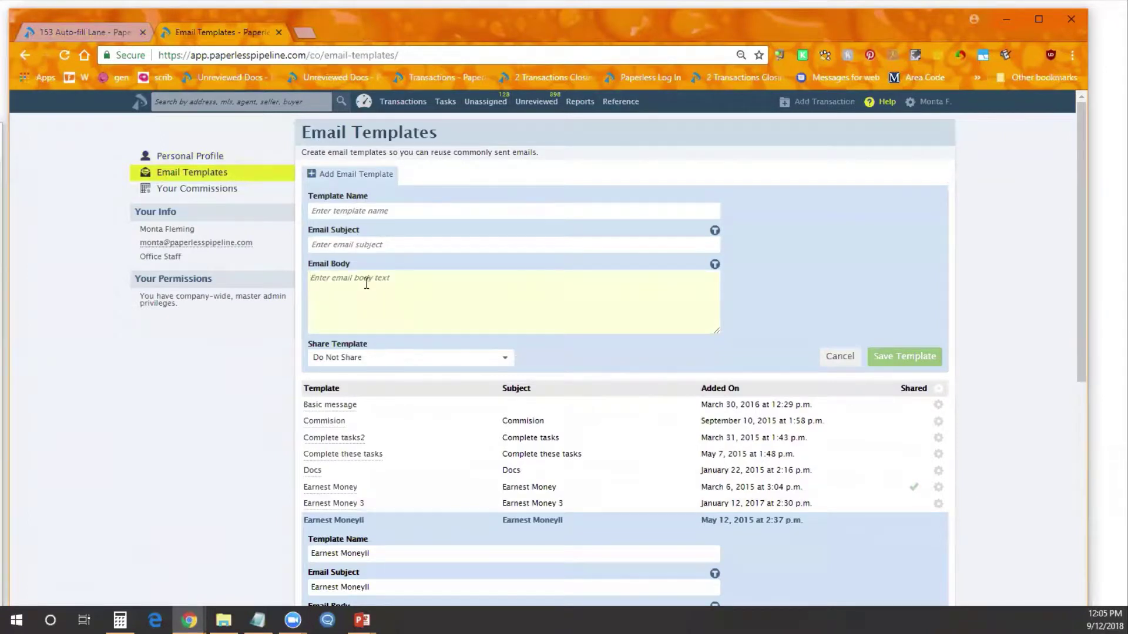
pyautogui.write('I need the remaining listing docs before I can fully upload your transaction.  Thanks, Mary')
pyautogui.click(383, 245)
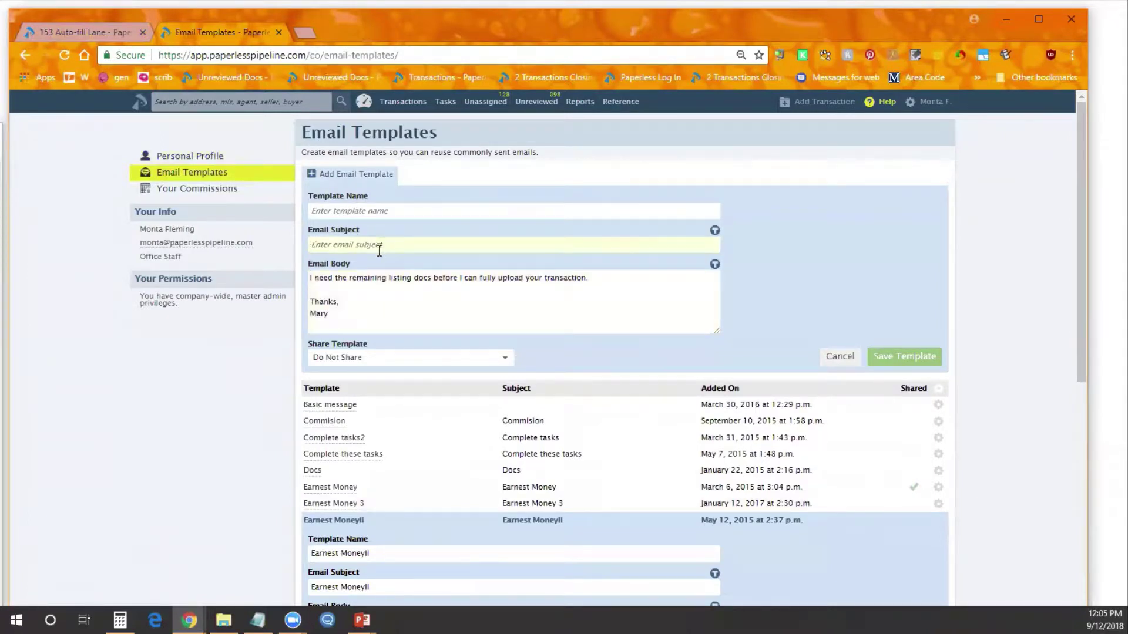
pyautogui.write('Need Listing Docs 2')
# Name the new template "Need Listing Docs 2", leave its sharing option at Do Not Share, and save it
pyautogui.click(422, 211)
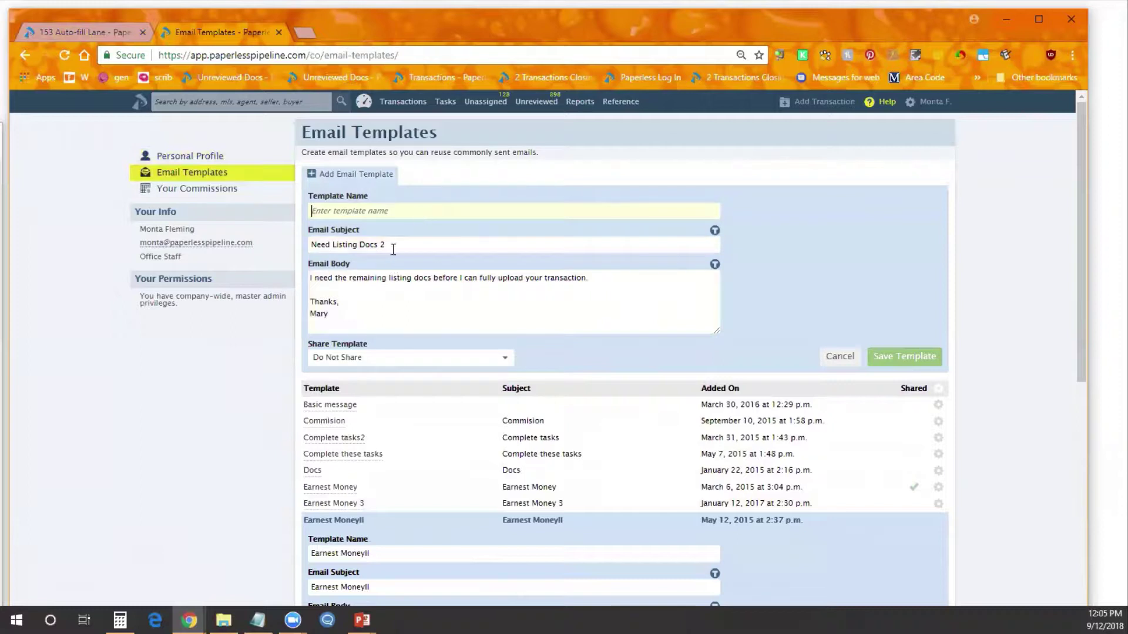
pyautogui.press('Tab')
pyautogui.hotkey('ctrl', 'c')
pyautogui.click(346, 211)
pyautogui.hotkey('ctrl', 'v')
pyautogui.click(484, 357)
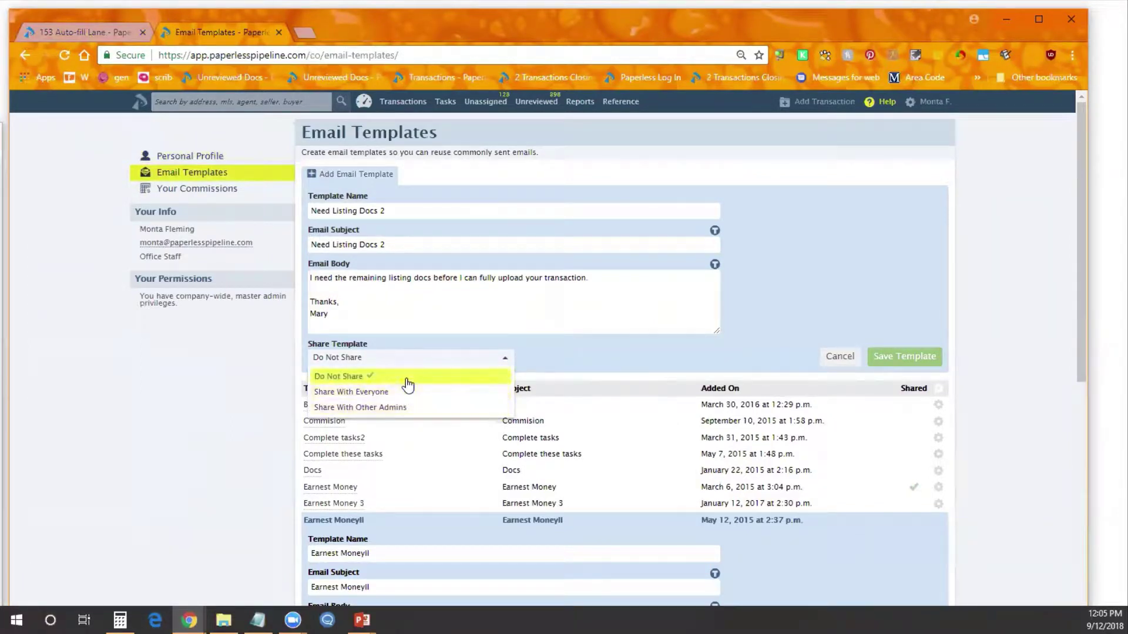
pyautogui.click(579, 351)
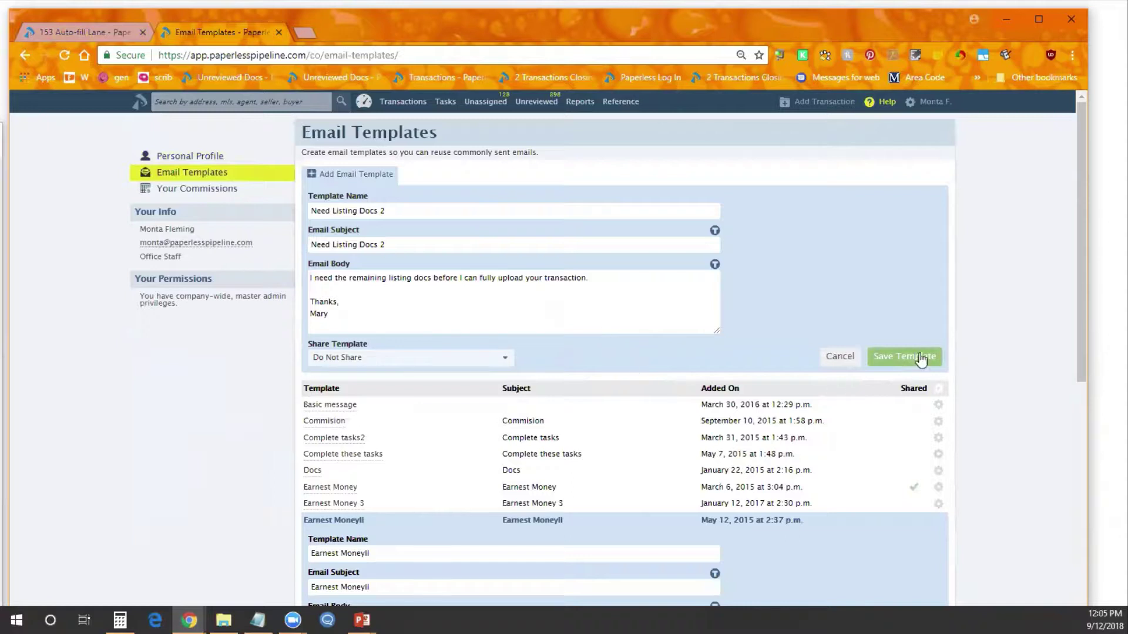
pyautogui.click(899, 356)
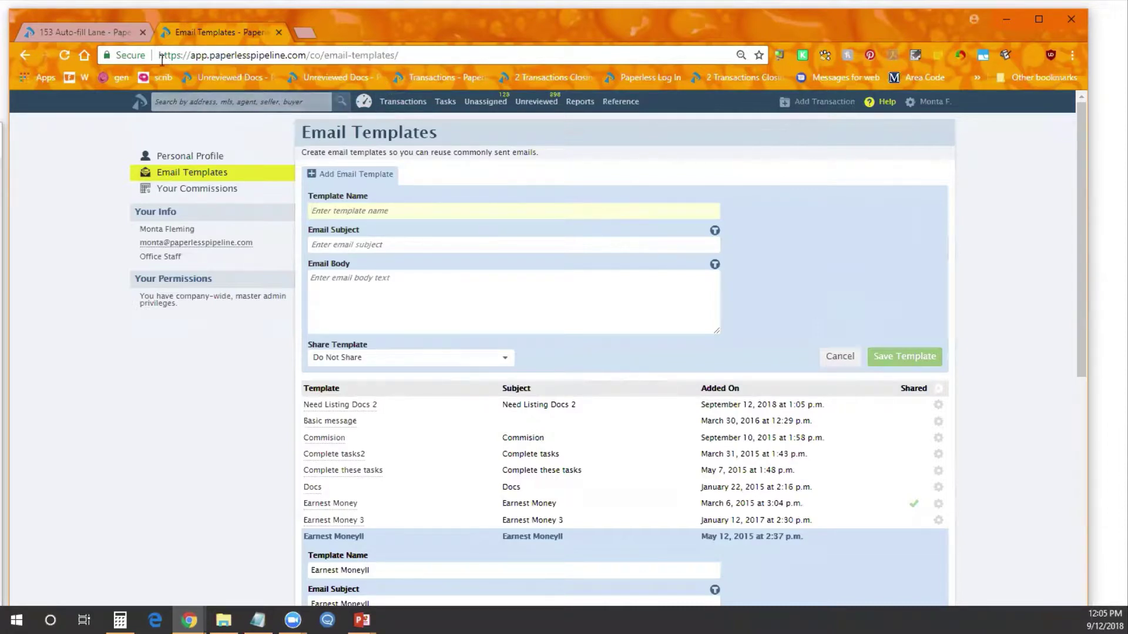
# Return to the 153 Auto-fill Lane transaction and set the blank email's subject to "Incomplete tasks"
pyautogui.click(99, 31)
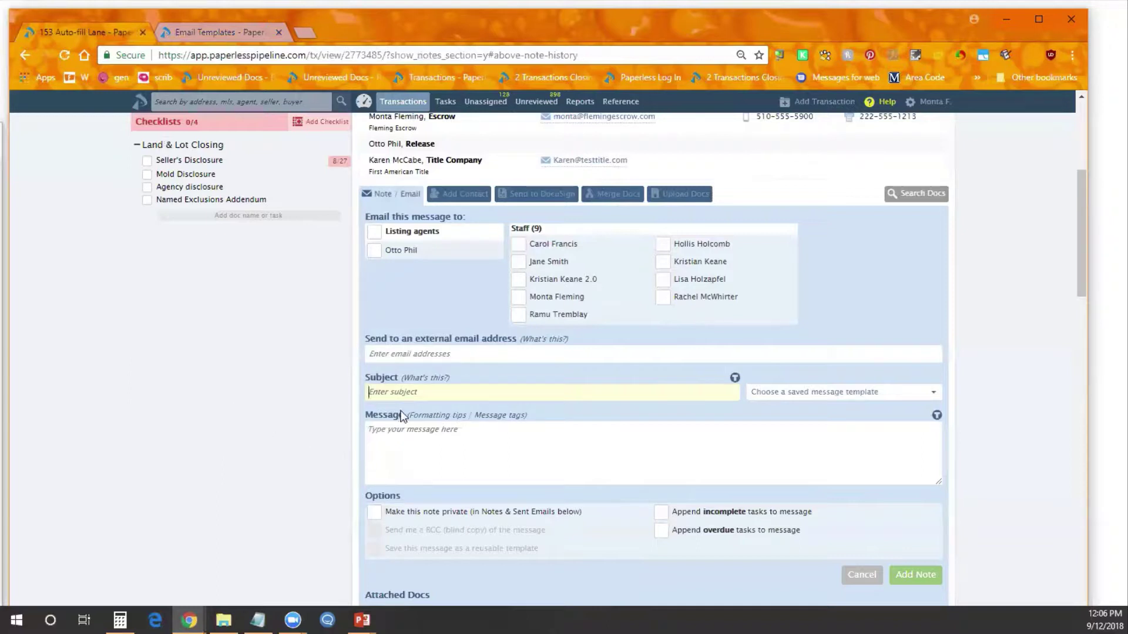
pyautogui.write('Incomplete tasks')
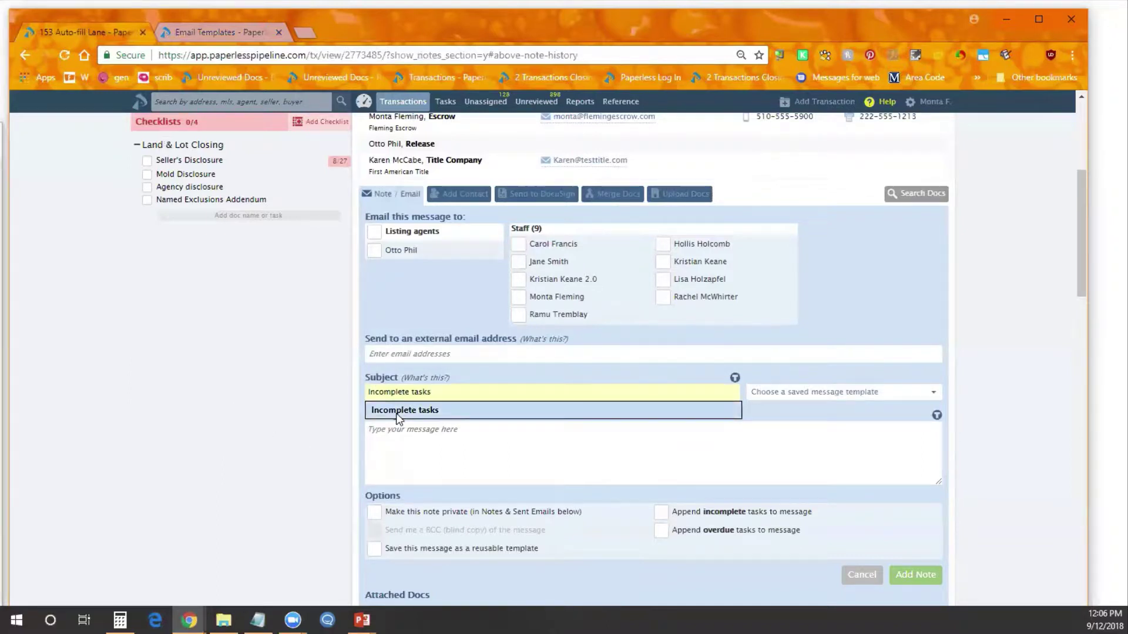
pyautogui.click(393, 415)
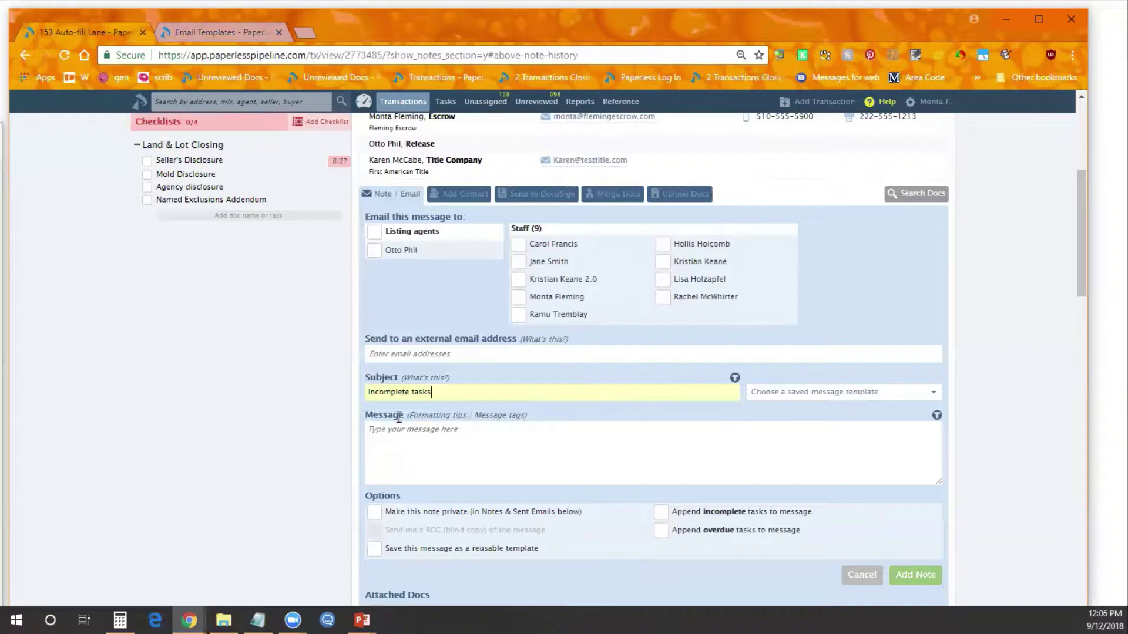
# Write the message "Your transaction is now closed. In order for commissions to be disbursed, please complete all incomplete tasks below.", ending with "Thanks," and the sender's name
pyautogui.click(423, 463)
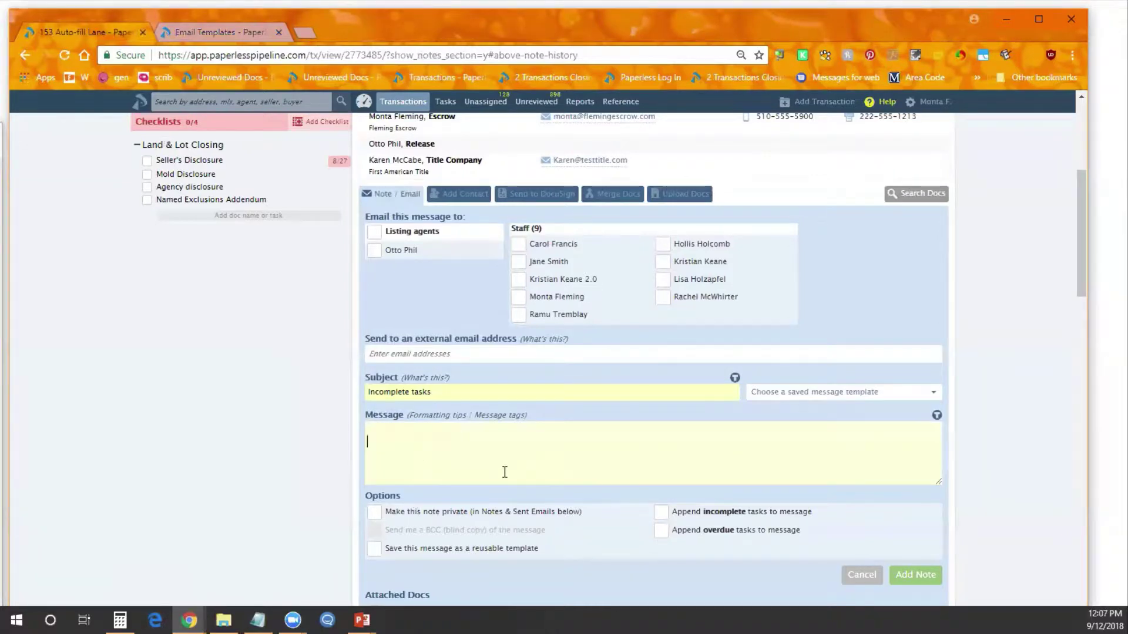
pyautogui.write('Your transaction is now closed. In order for commissions to be disbursed, please complete all incomplete tasks below.')
pyautogui.write('Thanks.')
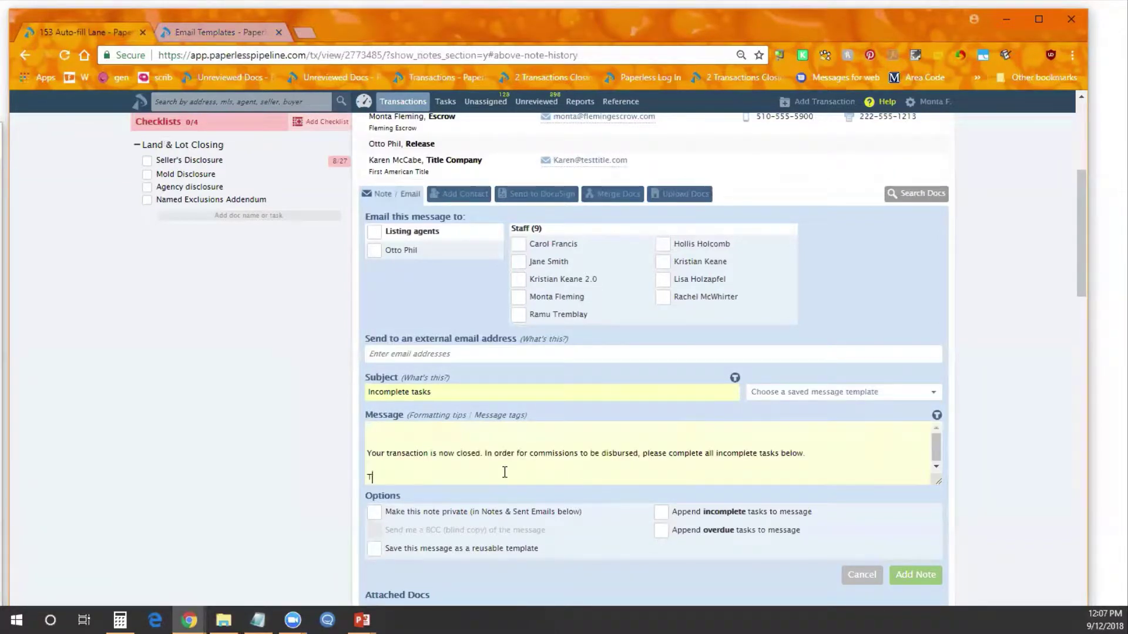
pyautogui.press('Return')
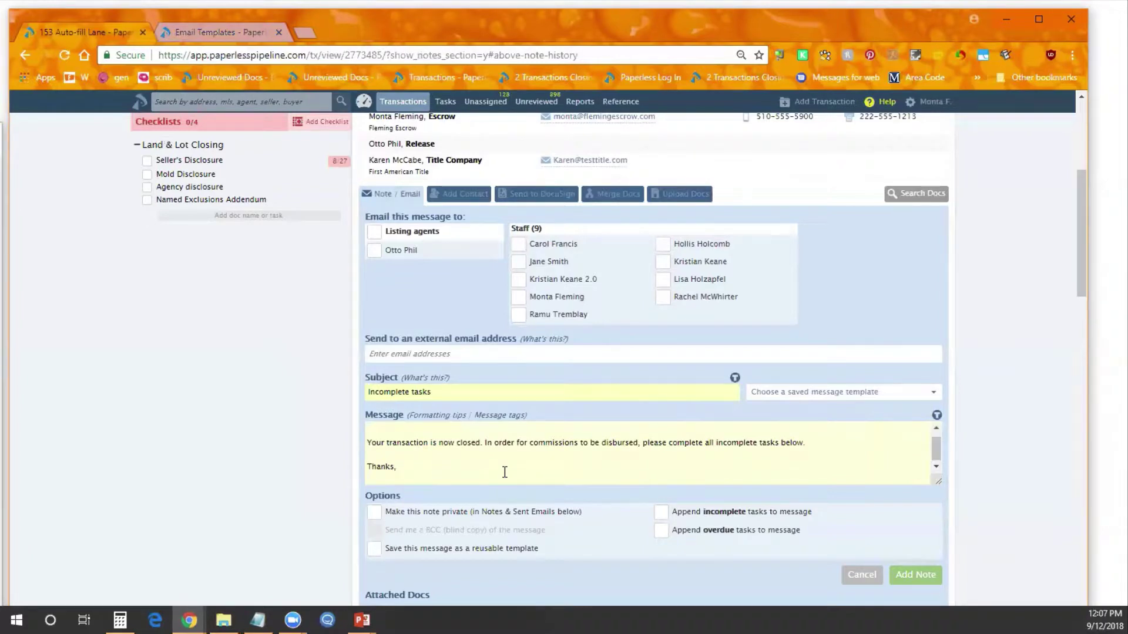
pyautogui.write('Mary')
# Begin the message with the greeting "Hi {{listing agent first names}}," using the listing agent first names autofill tag
pyautogui.scroll(1, 423, 447)
pyautogui.click(408, 433)
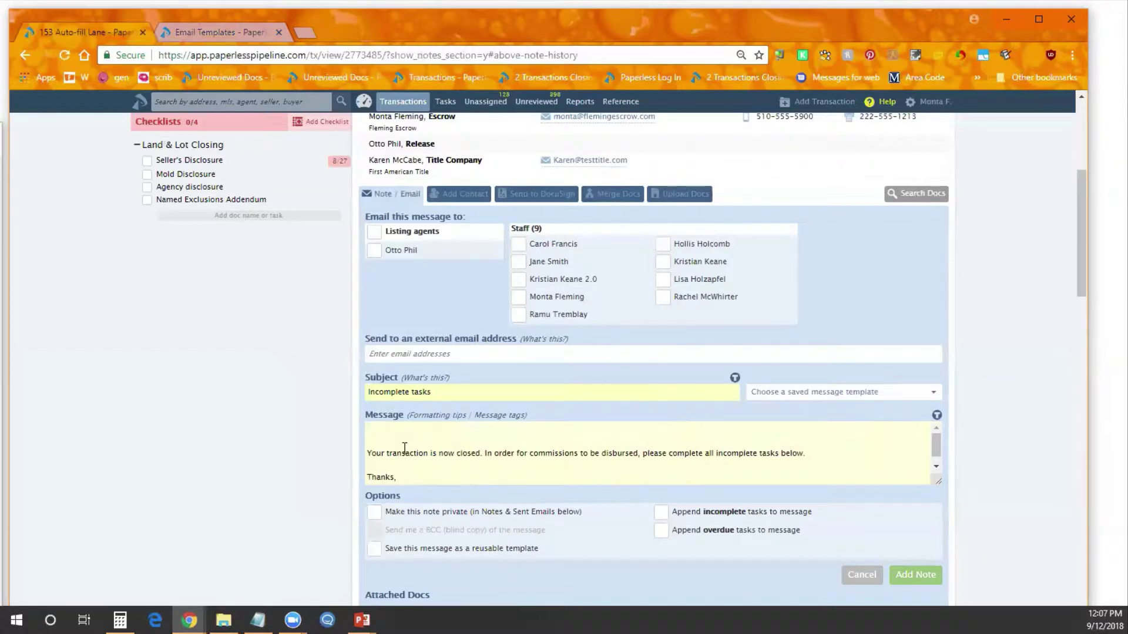
pyautogui.write('Hi')
pyautogui.click(937, 417)
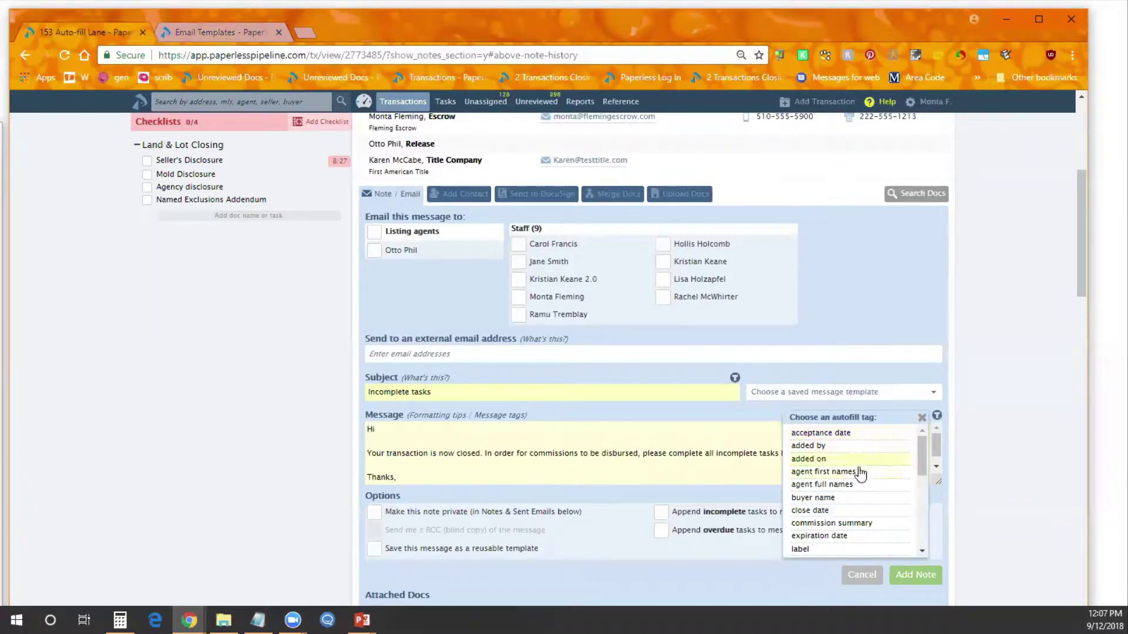
pyautogui.scroll(-1, 841, 526)
pyautogui.scroll(-3, 841, 528)
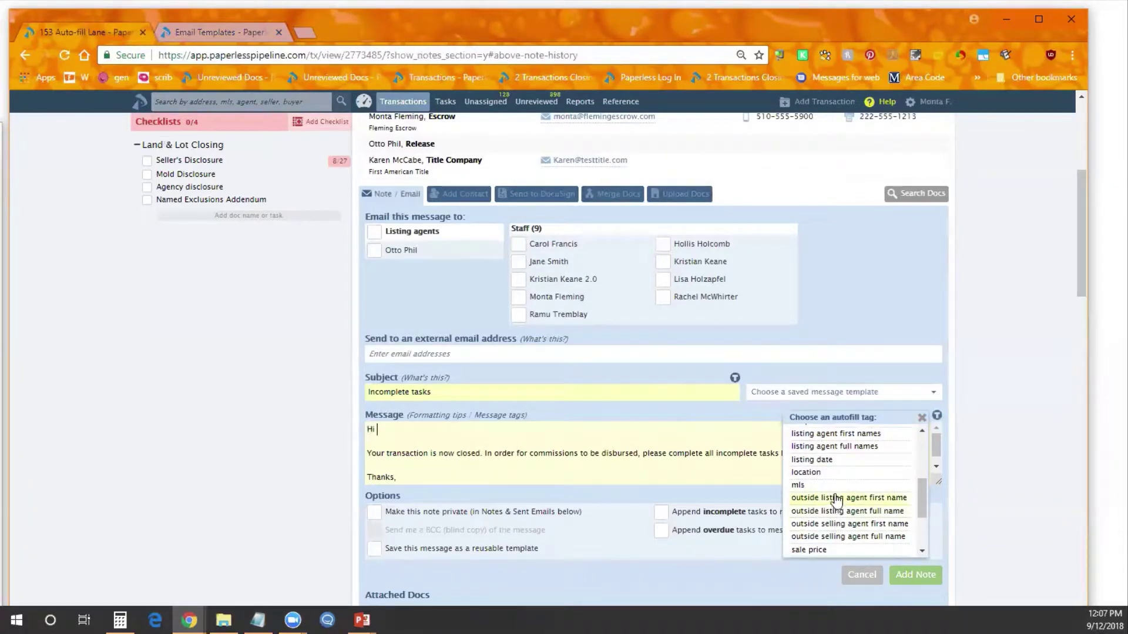
pyautogui.click(841, 434)
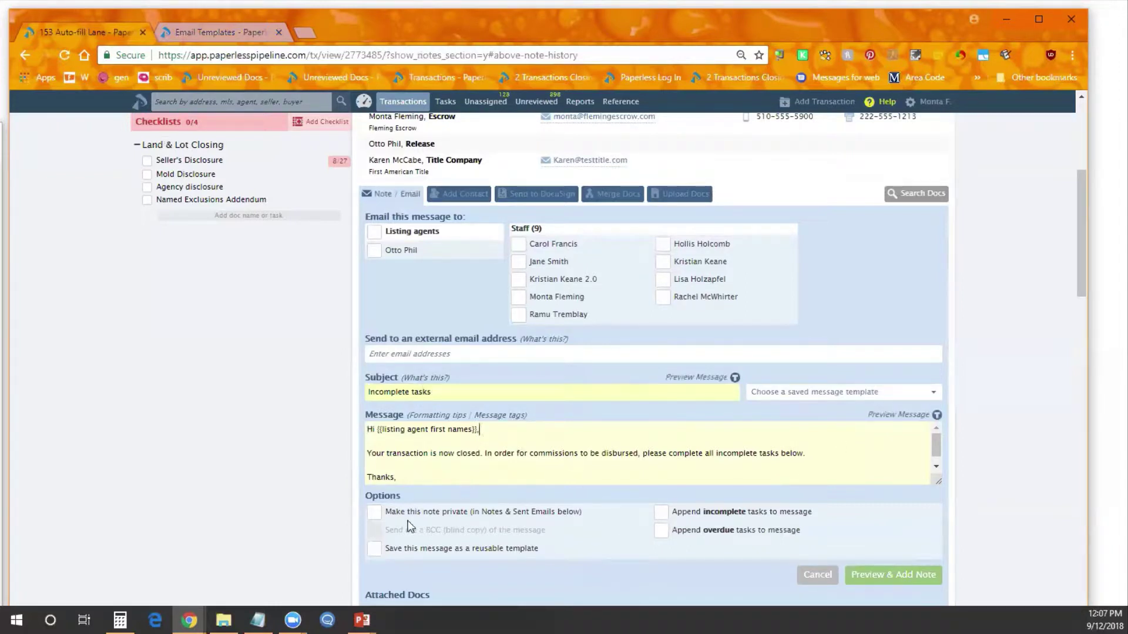
# Set the message to be saved as a reusable template named "Incomplete tasks"
pyautogui.click(459, 547)
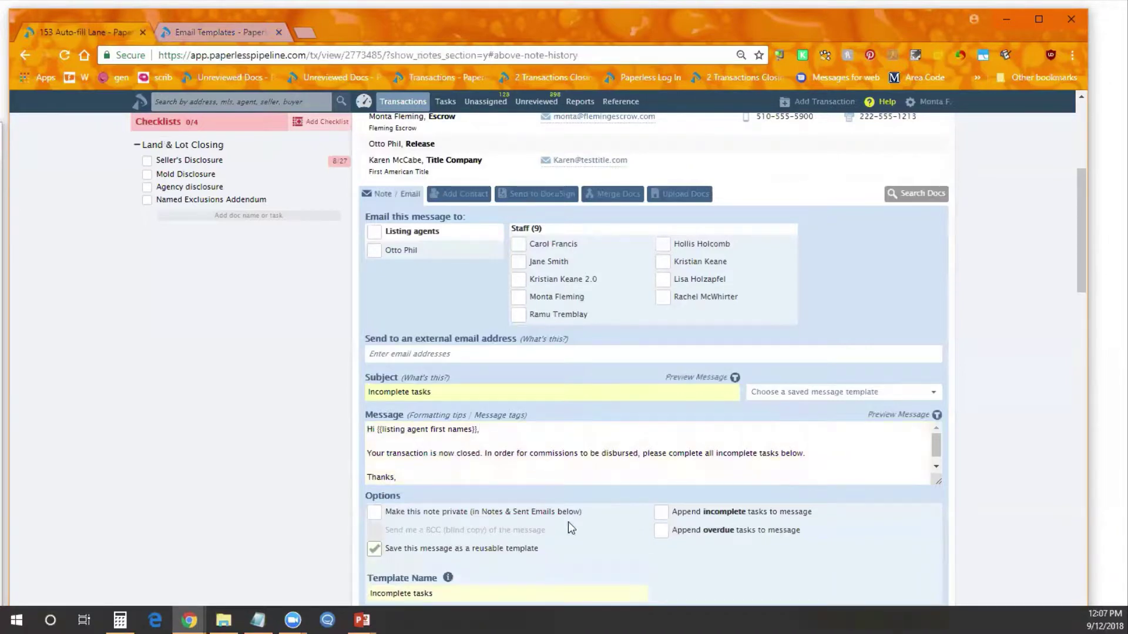
pyautogui.scroll(-1, 811, 461)
pyautogui.scroll(-2, 1051, 467)
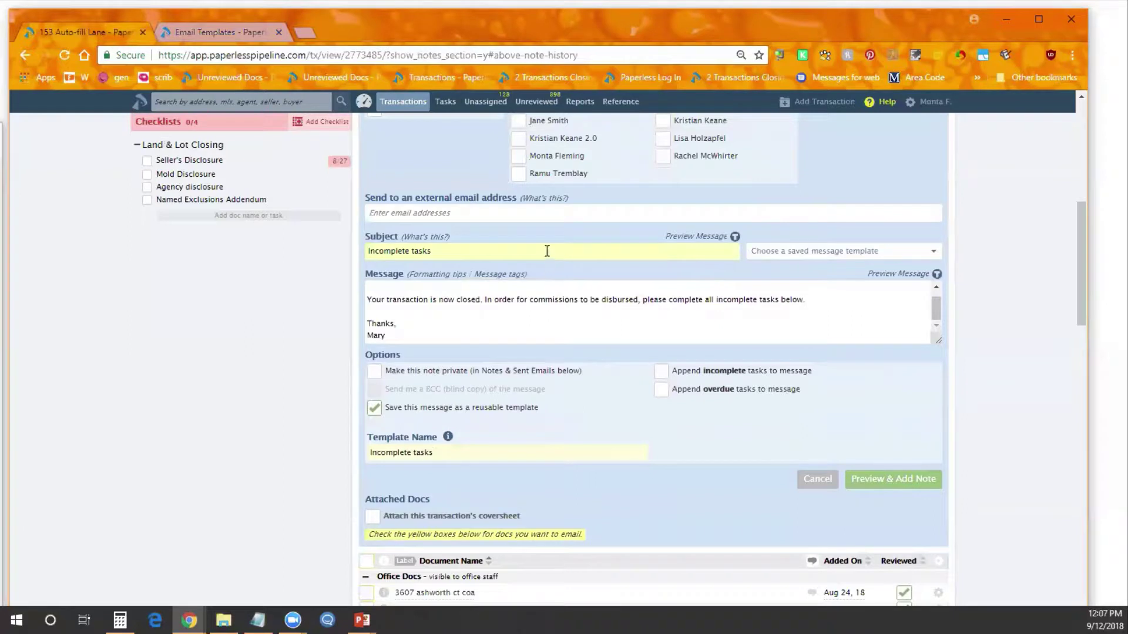
pyautogui.scroll(2, 547, 250)
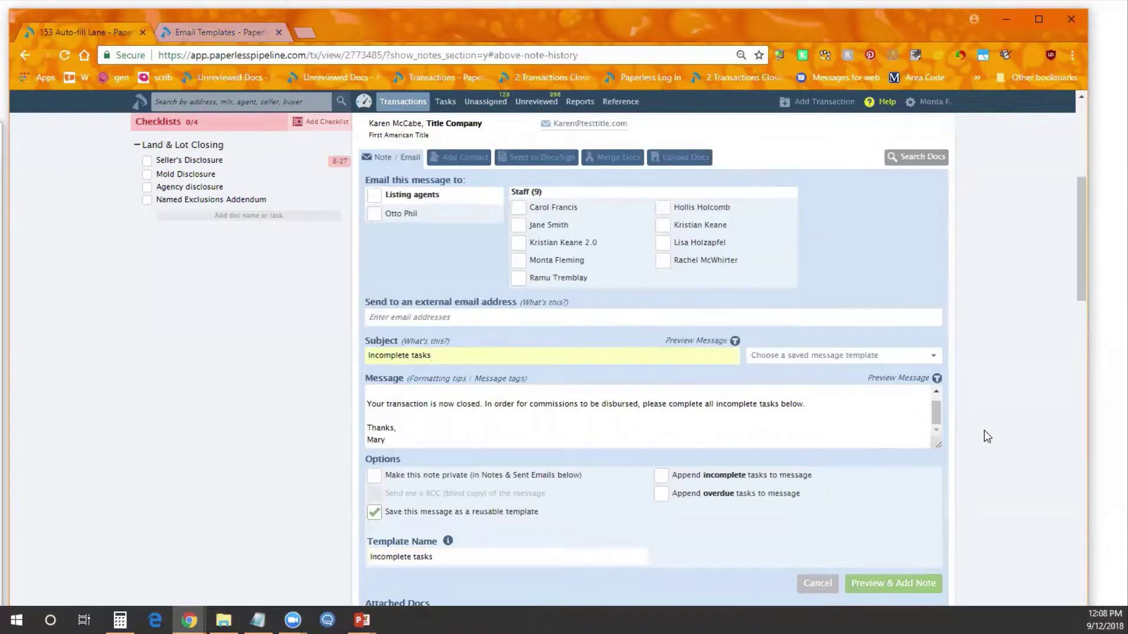
pyautogui.scroll(-1, 942, 449)
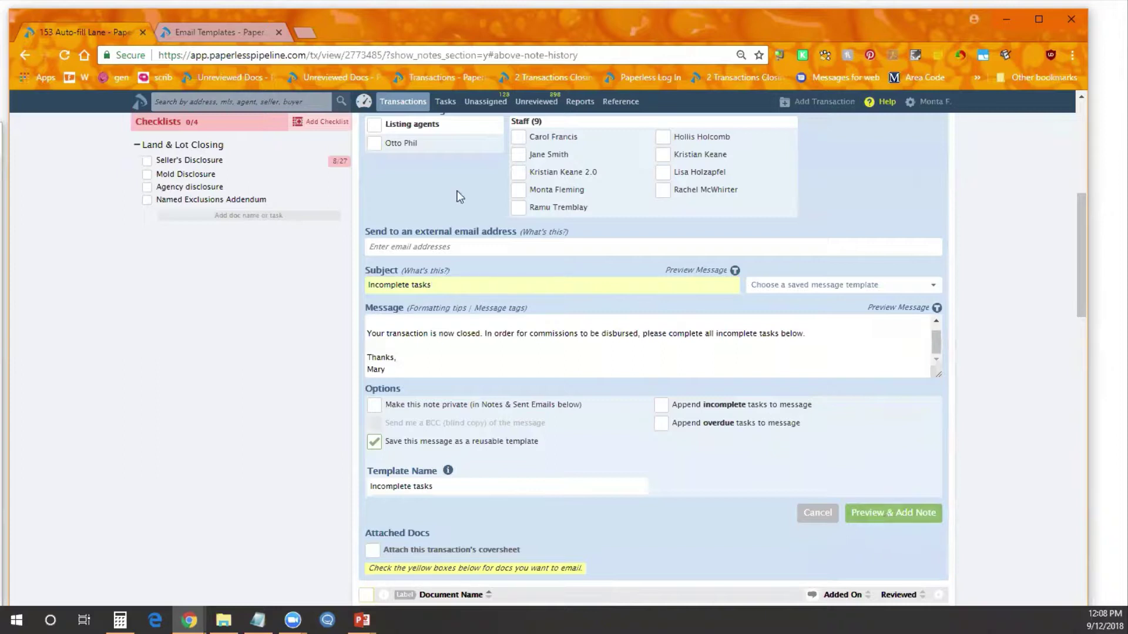
# Address the email to your own staff entry, preview the tag substitution, and send it
pyautogui.click(519, 190)
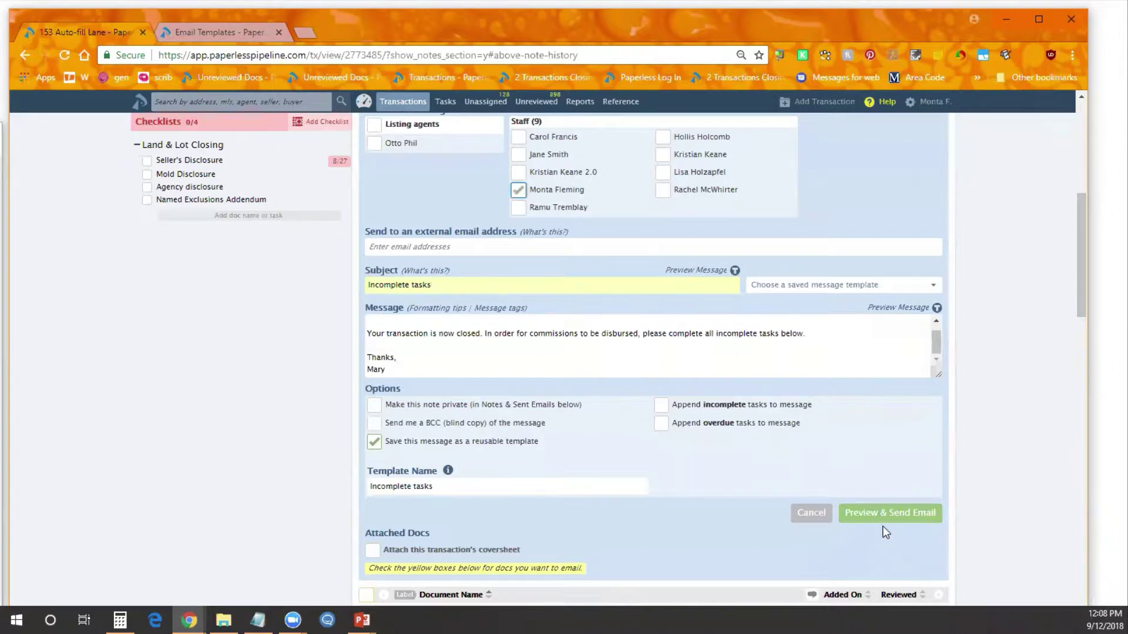
pyautogui.click(862, 516)
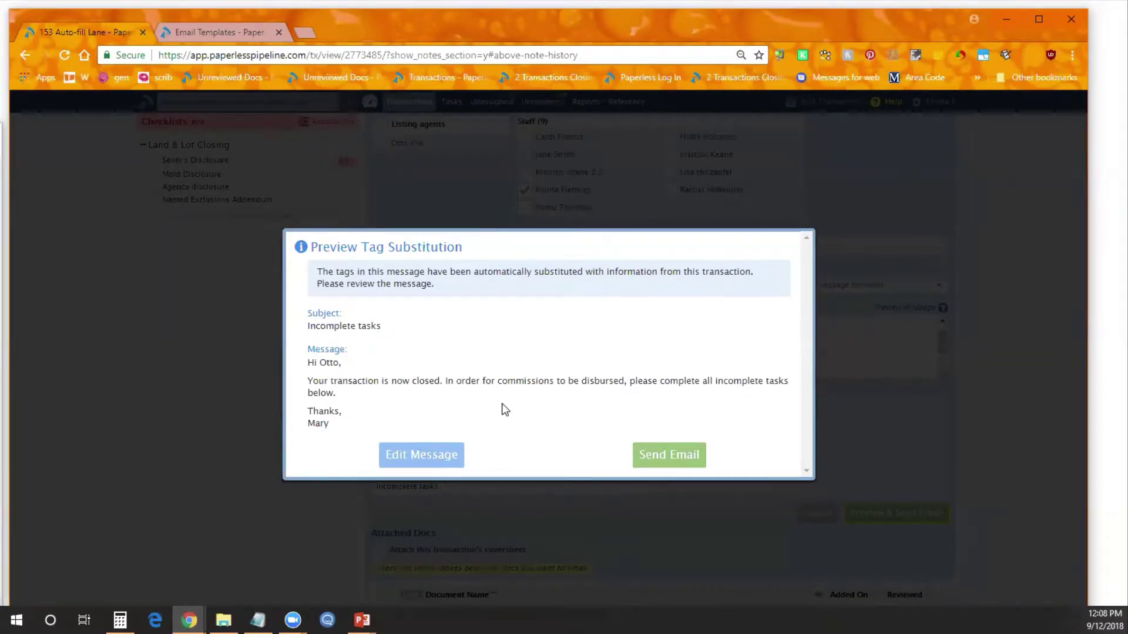
pyautogui.click(655, 457)
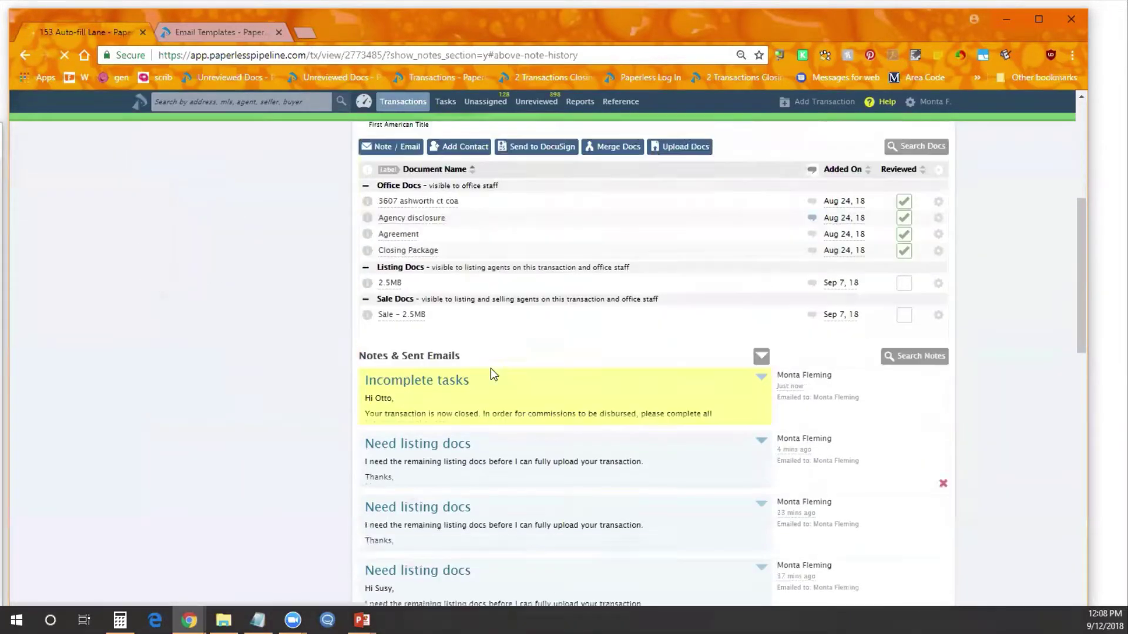
# Start a new email on the transaction and load the shared template "Closing Date with Contact"
pyautogui.click(381, 287)
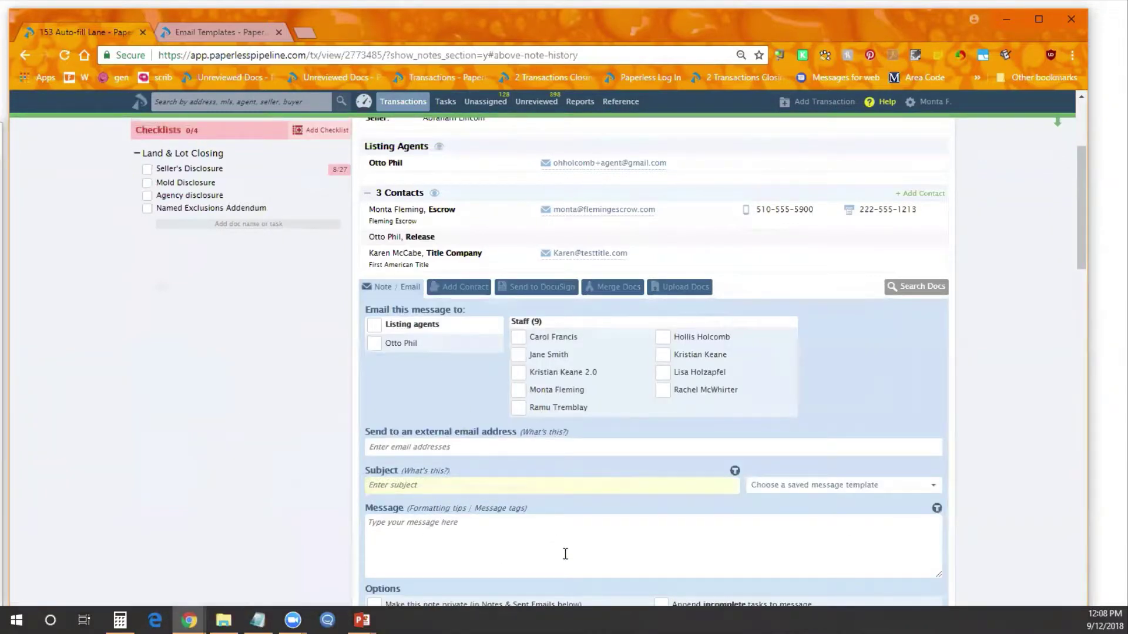
pyautogui.scroll(-3, 488, 545)
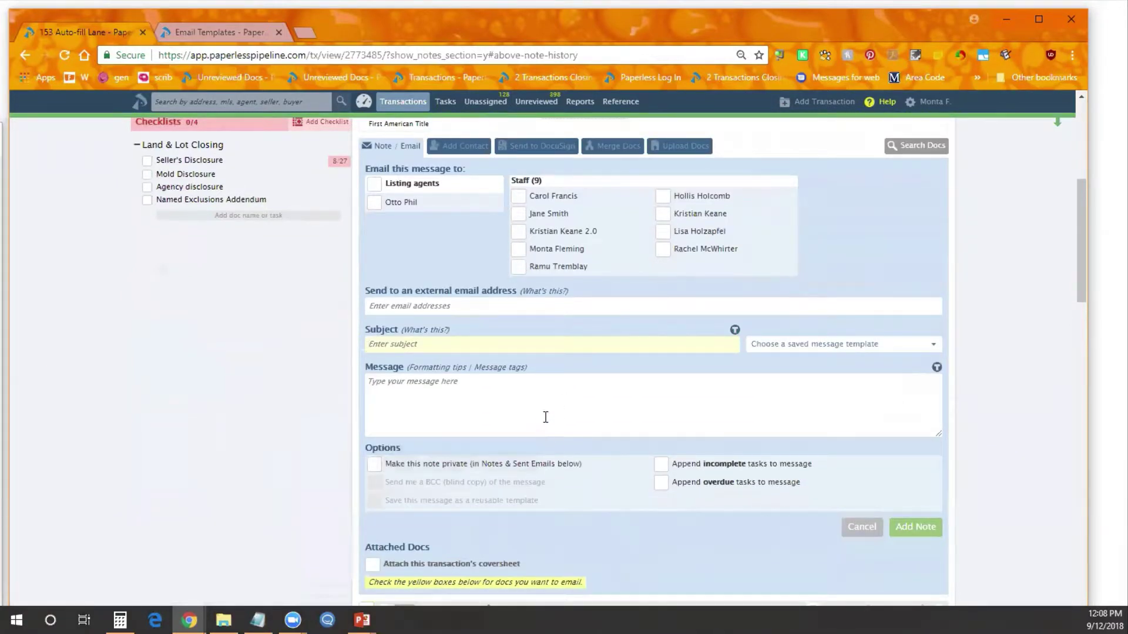
pyautogui.click(861, 347)
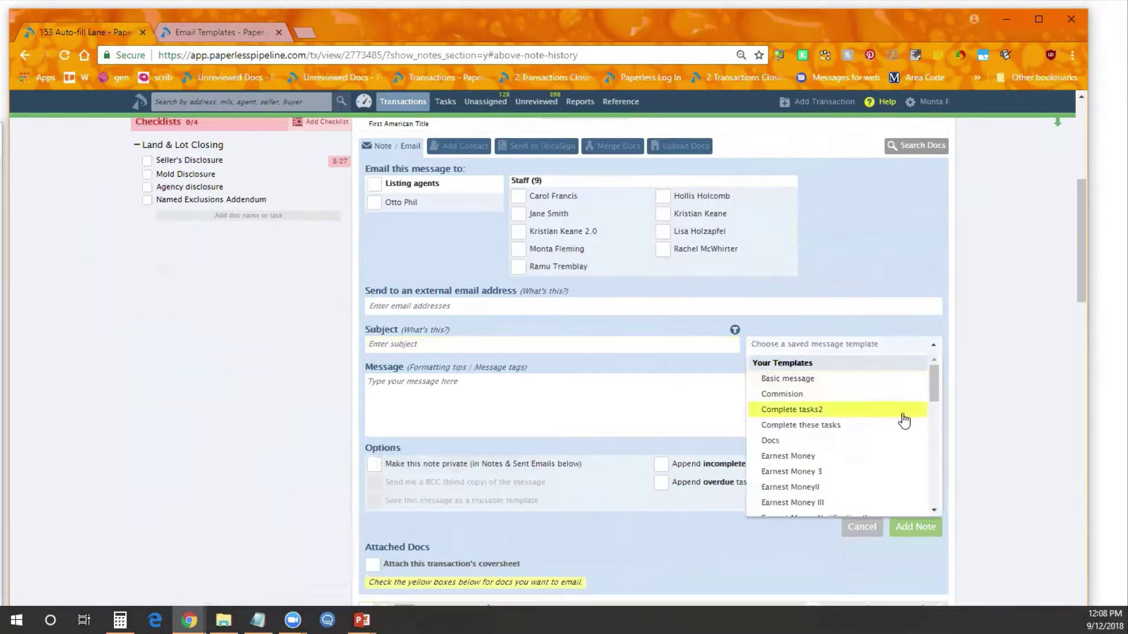
pyautogui.moveTo(933, 383); pyautogui.dragTo(914, 474)
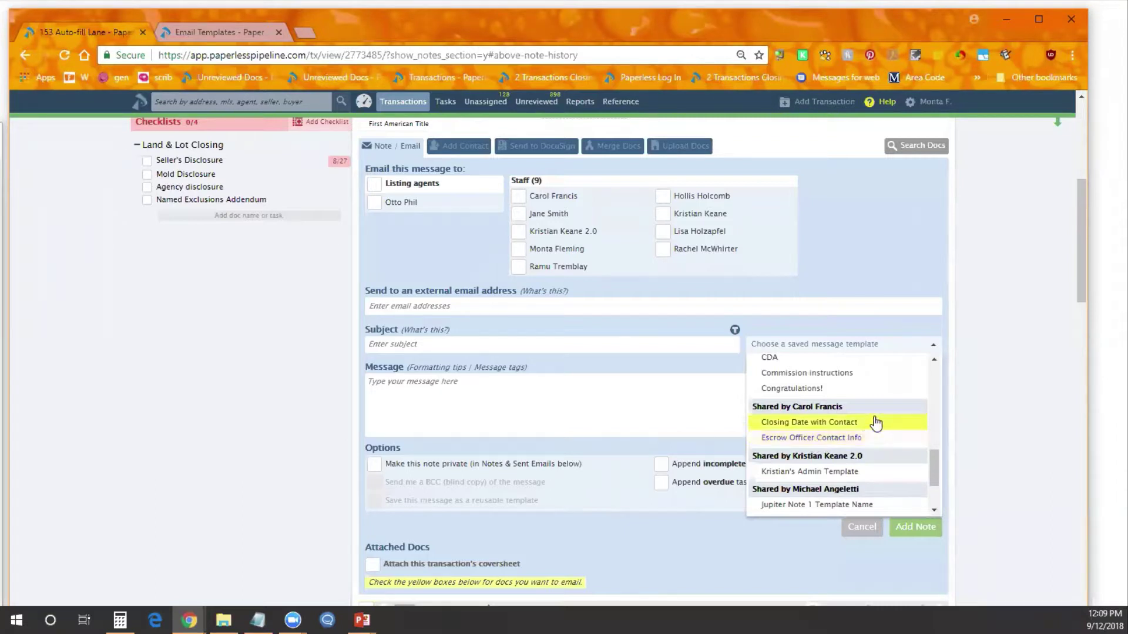
pyautogui.click(828, 423)
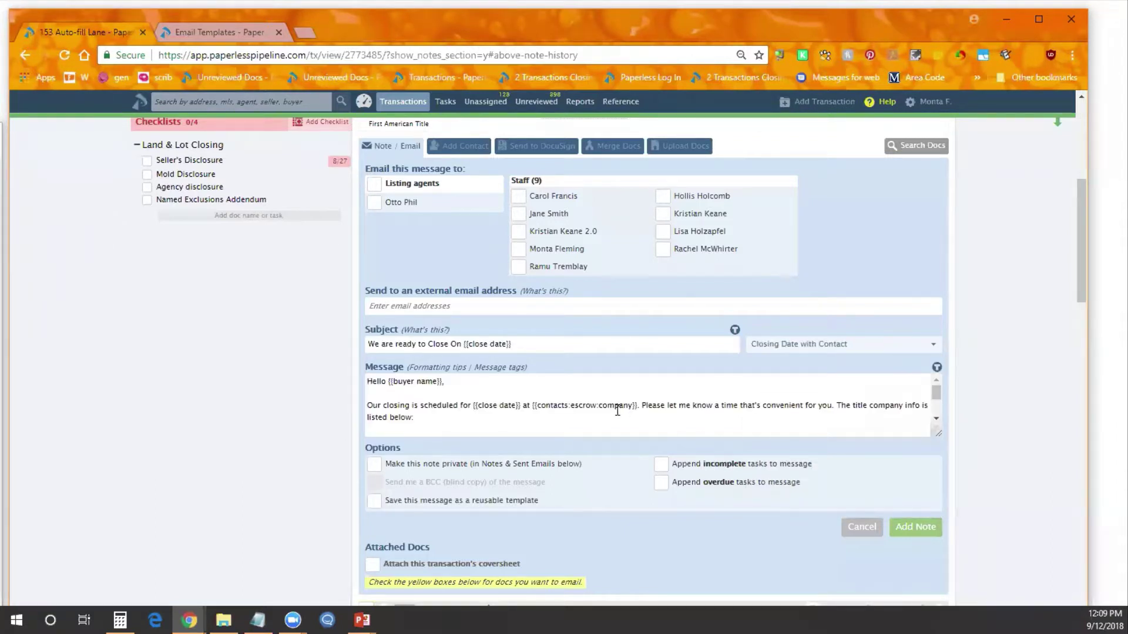
# Highlight the close date and escrow company tags in the template, and delete the line break after "listed below:"
pyautogui.moveTo(938, 438)
pyautogui.mouseDown()
pyautogui.moveTo(934, 481)
pyautogui.moveTo(936, 414)
pyautogui.moveTo(936, 434)
pyautogui.mouseUp()
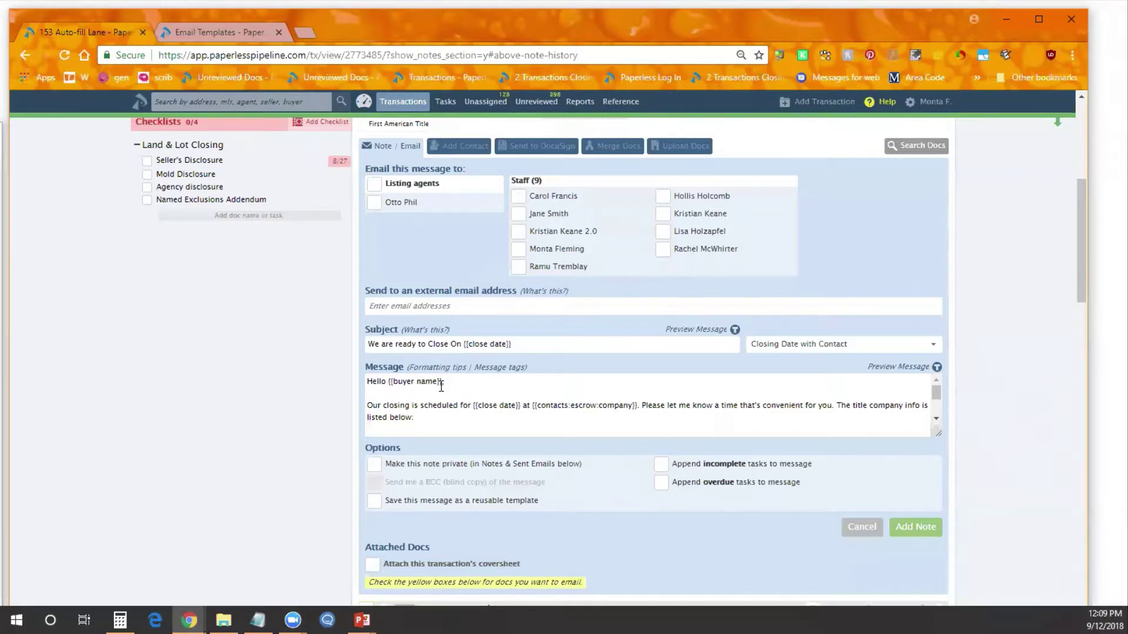
pyautogui.moveTo(541, 344); pyautogui.dragTo(466, 345)
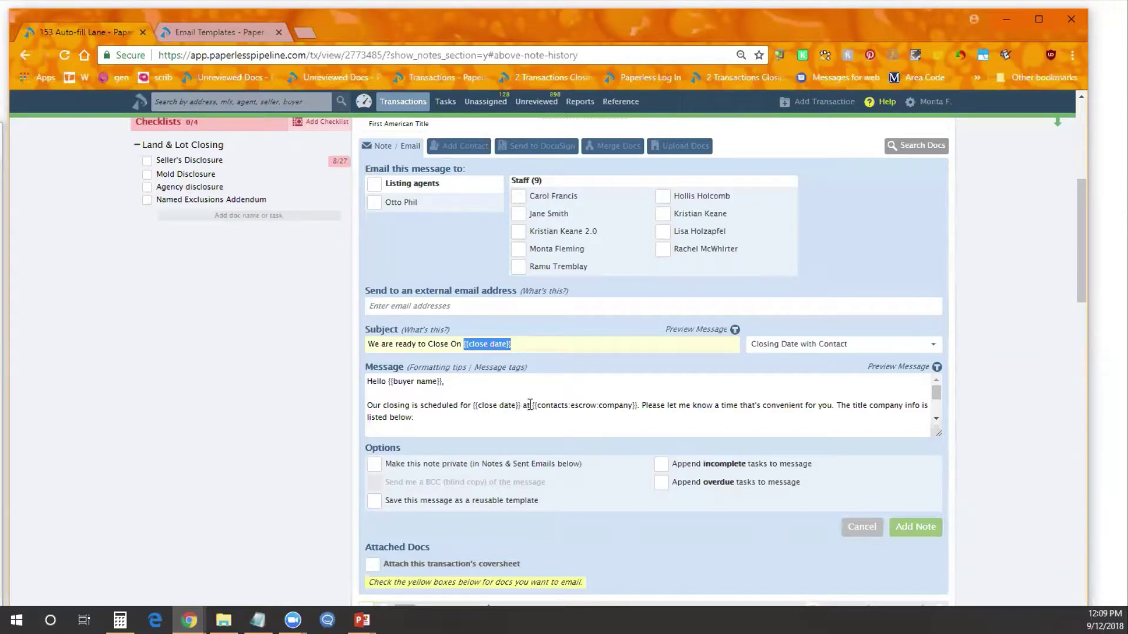
pyautogui.moveTo(532, 405); pyautogui.dragTo(656, 405)
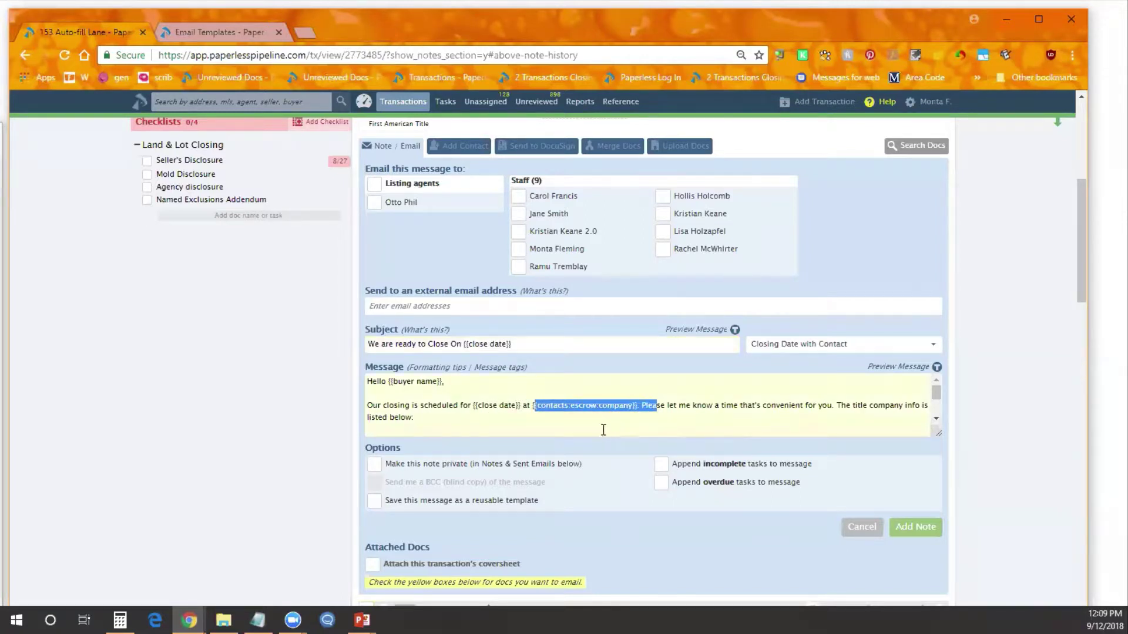
pyautogui.click(510, 424)
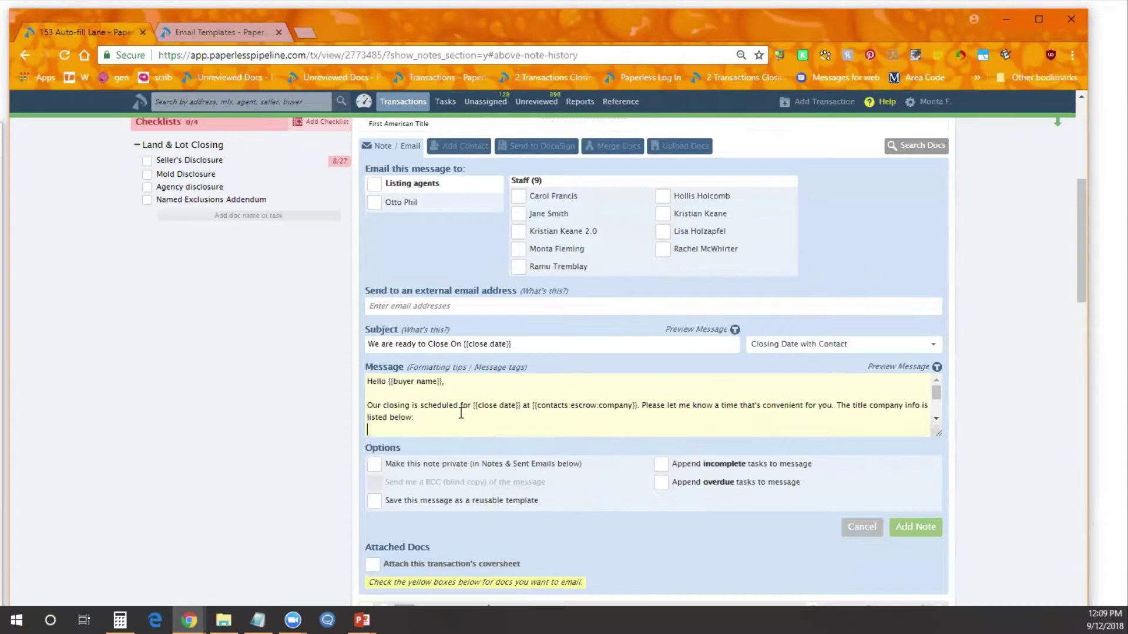
pyautogui.press('BackSpace')
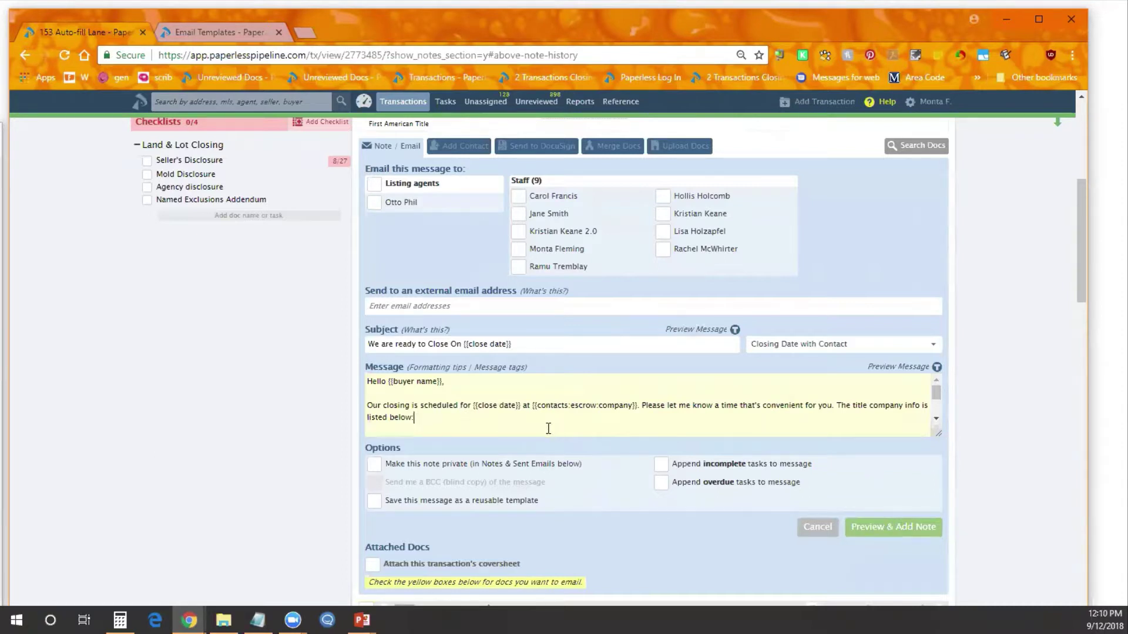
# Address the email to your own staff entry and preview its tag substitution, checking the buyer name and escrow contact details
pyautogui.click(548, 252)
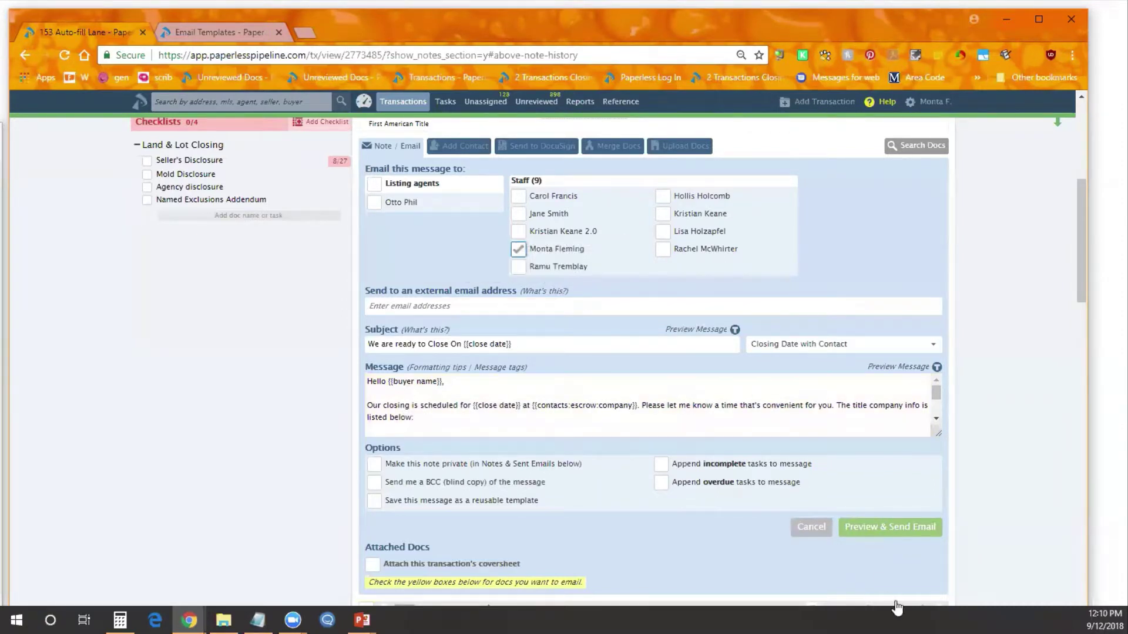
pyautogui.click(865, 524)
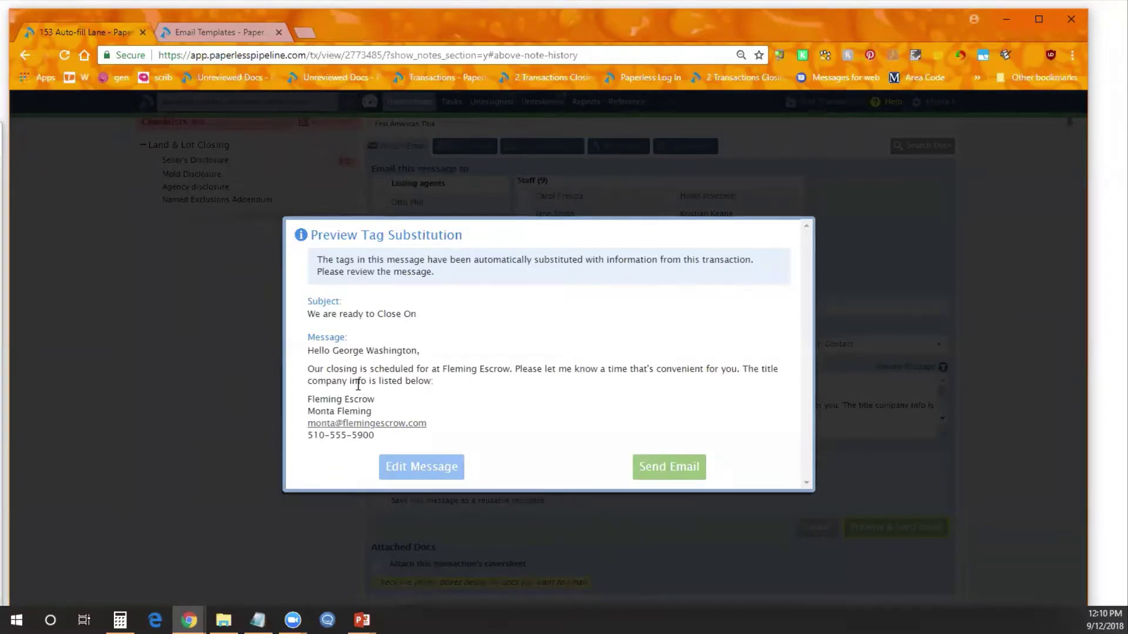
pyautogui.moveTo(315, 410); pyautogui.dragTo(343, 430)
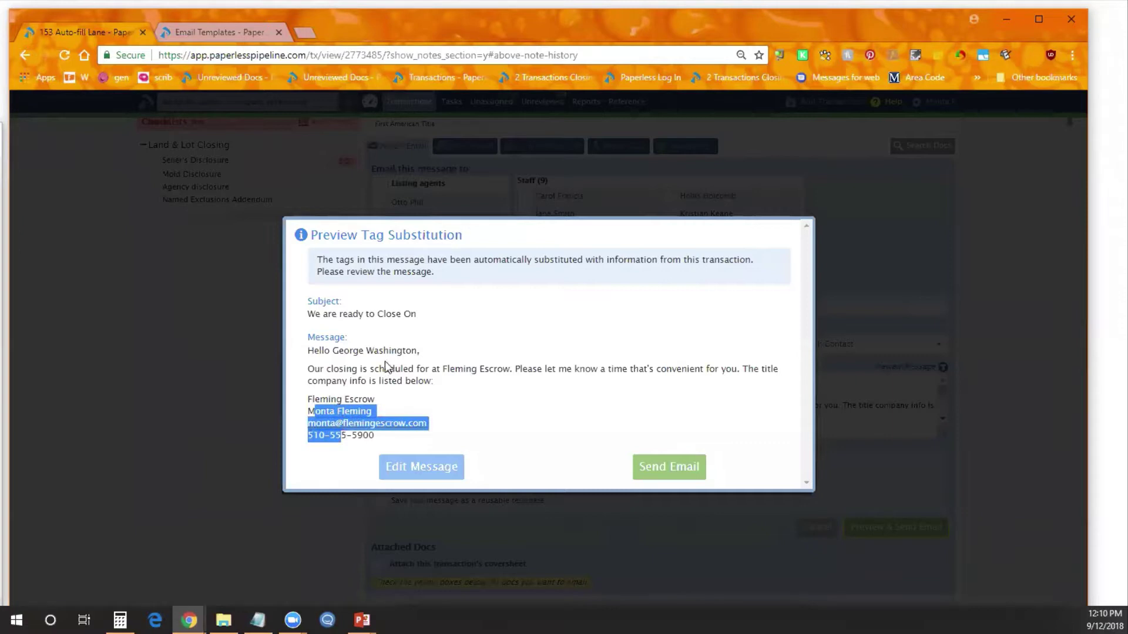
pyautogui.moveTo(332, 352); pyautogui.dragTo(417, 351)
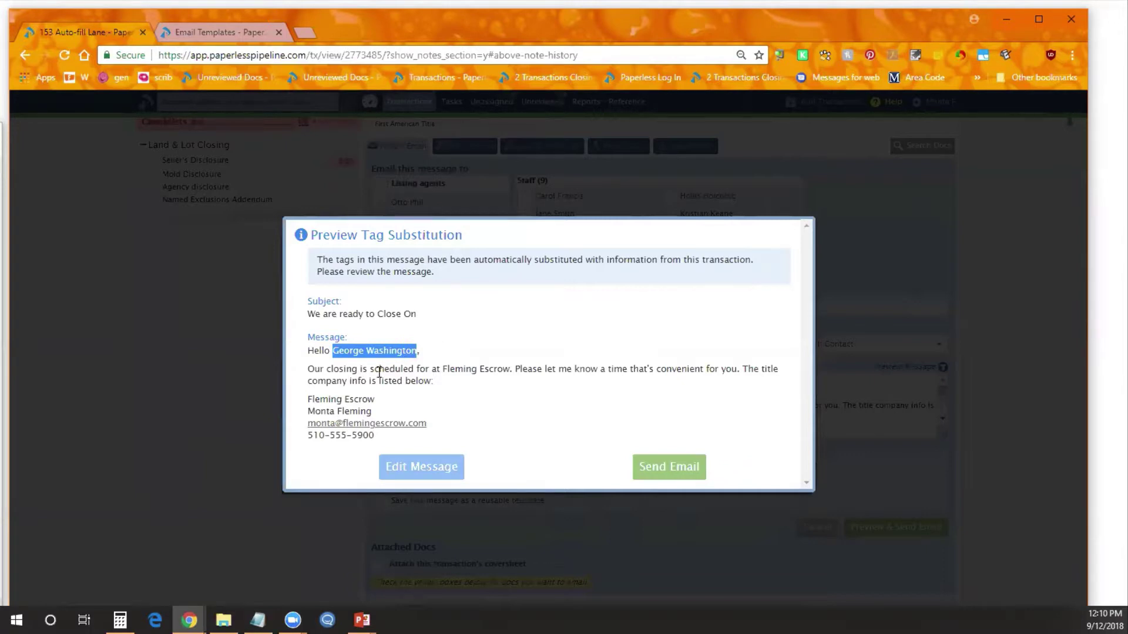
pyautogui.click(414, 369)
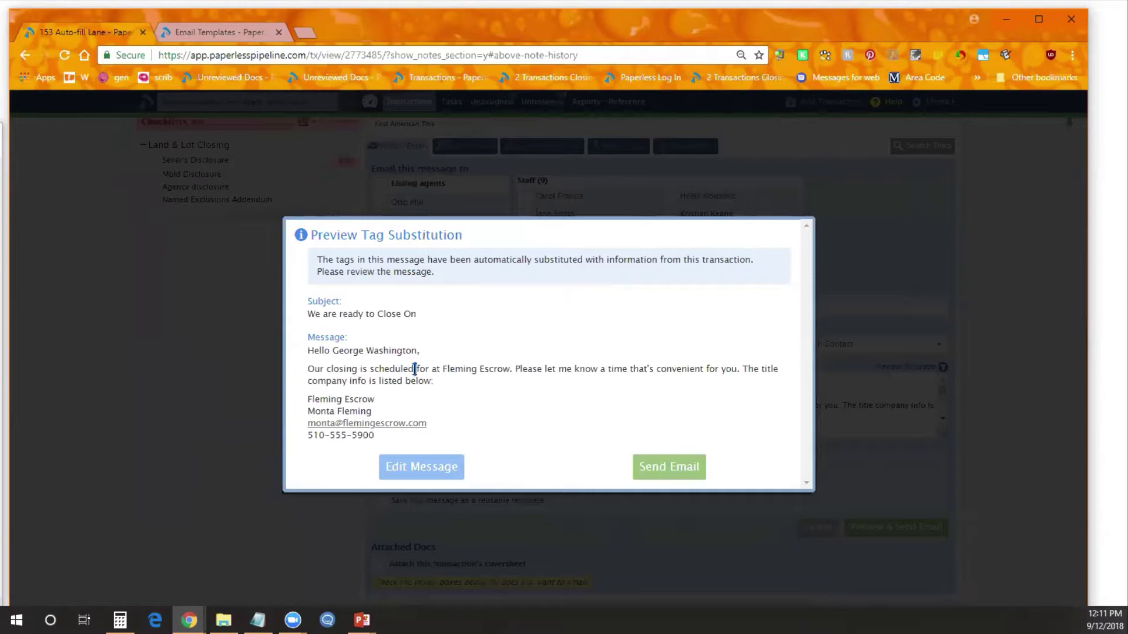
# Return to editing the message and review the transaction's buyer, agent and contact details against its tags
pyautogui.click(422, 466)
pyautogui.scroll(3, 244, 191)
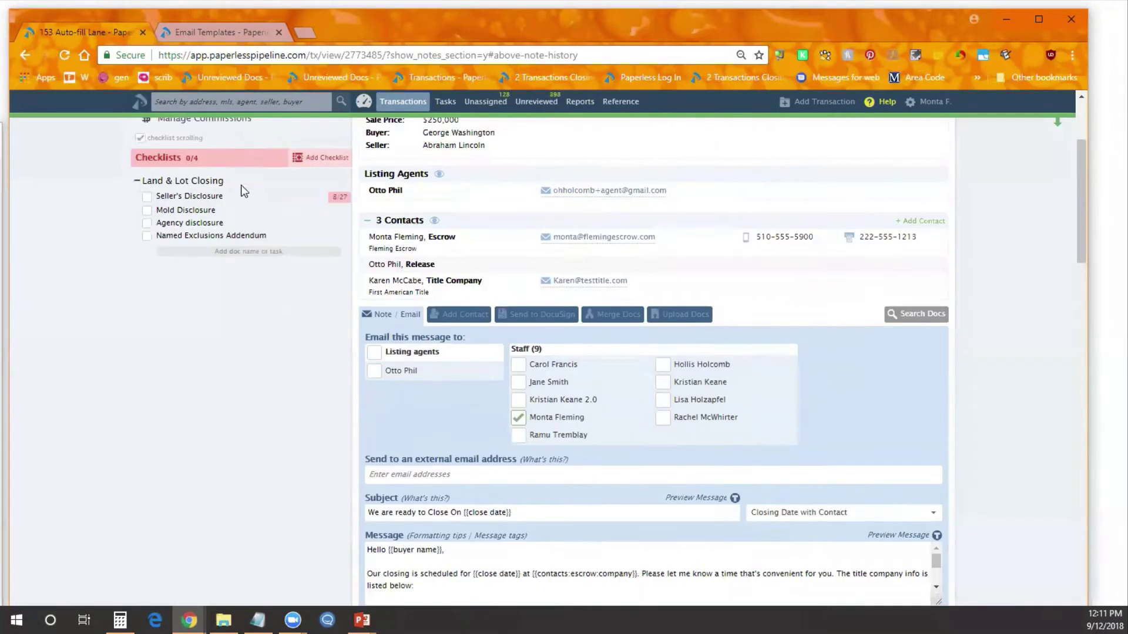
pyautogui.scroll(-4, 403, 399)
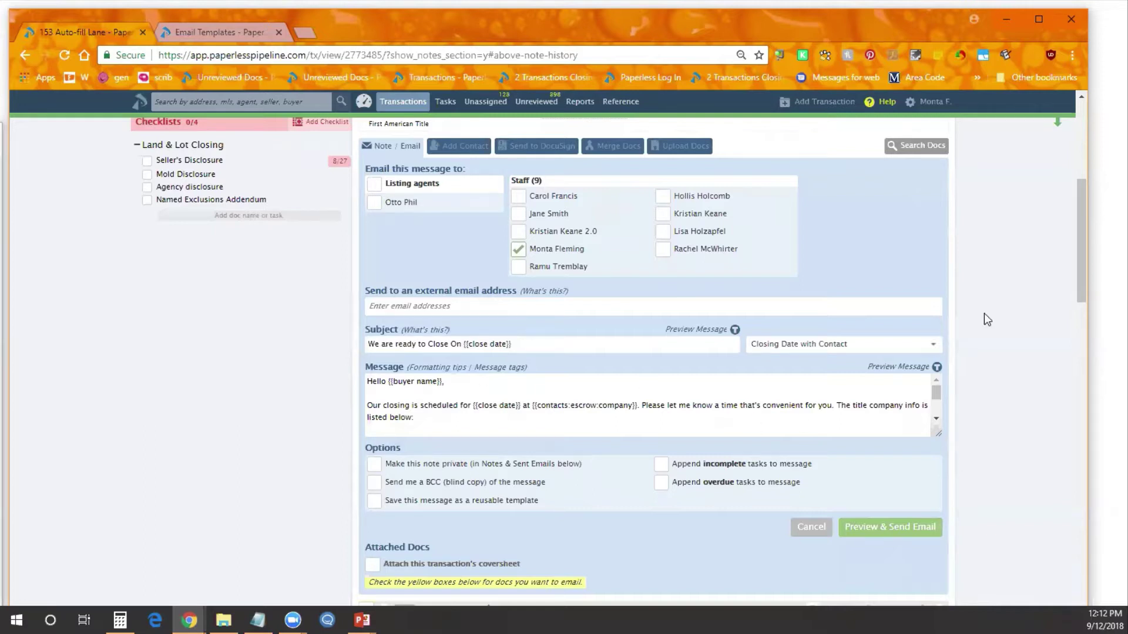
# Browse the full list of autofill tags available for the message, and close it without inserting one
pyautogui.click(936, 366)
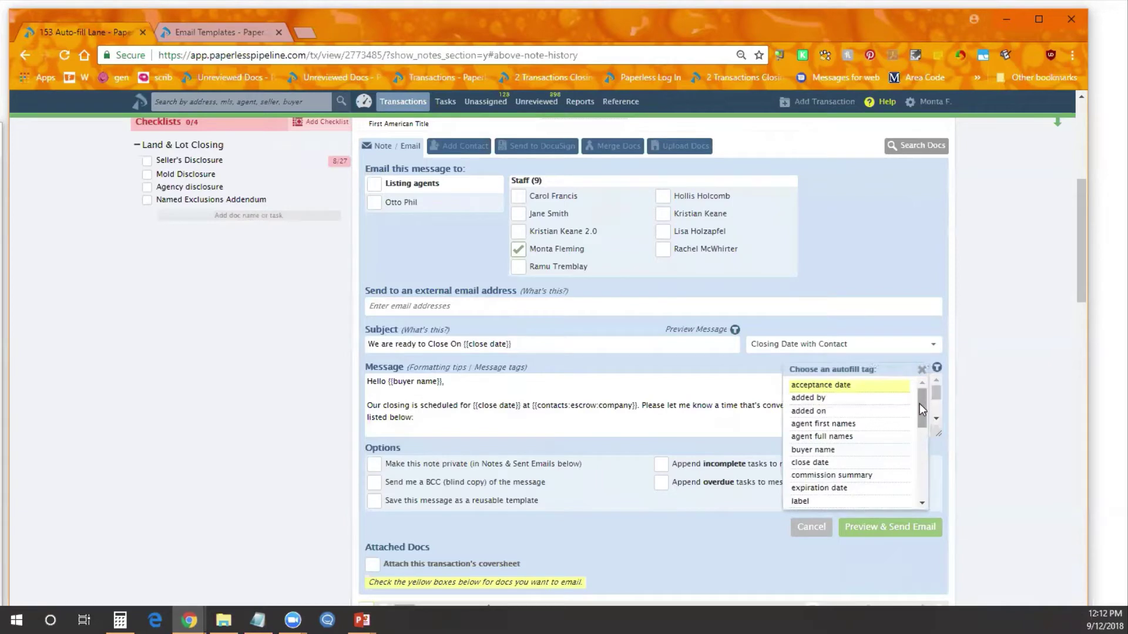
pyautogui.moveTo(920, 406); pyautogui.dragTo(921, 477)
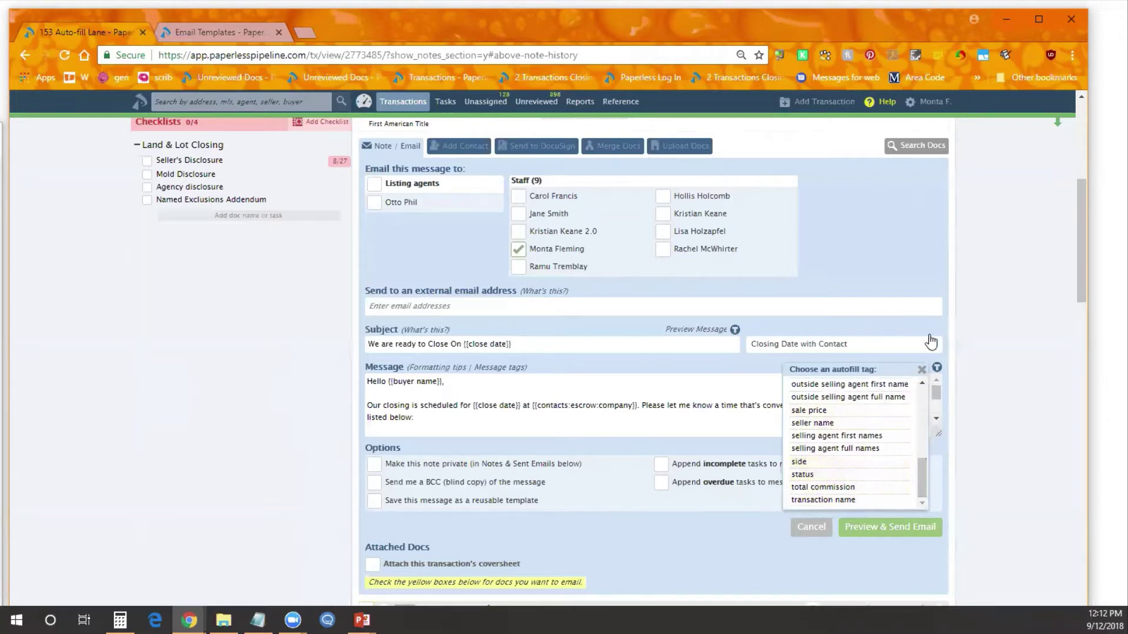
pyautogui.click(919, 304)
pyautogui.click(888, 269)
# Look at the fields for adding a transaction contact, and return to the email draft
pyautogui.scroll(3, 736, 246)
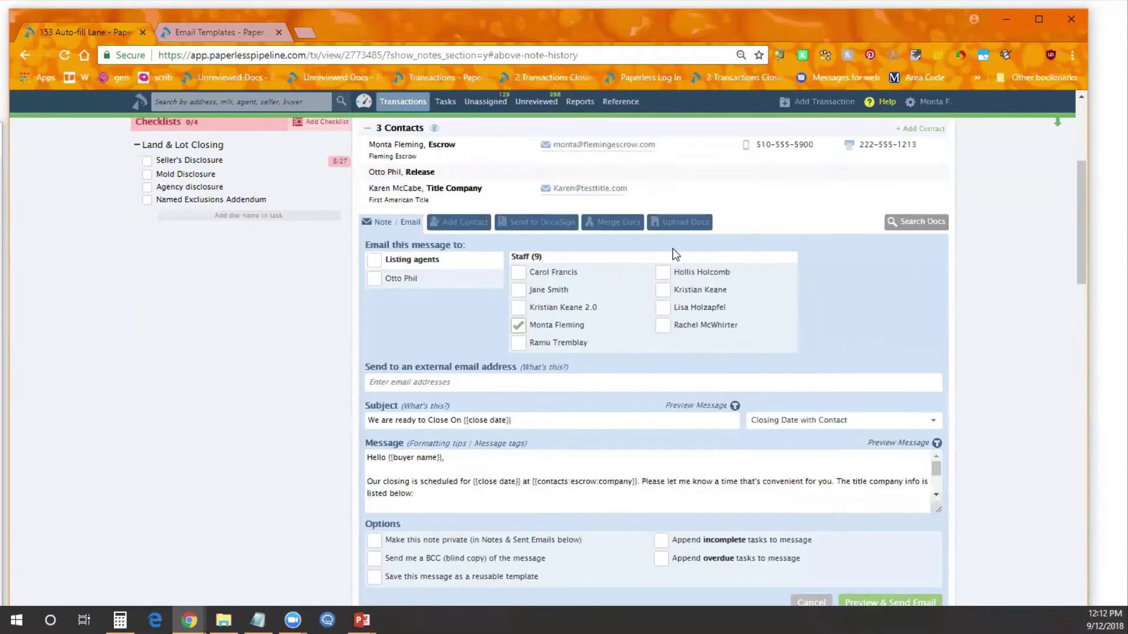
pyautogui.click(464, 288)
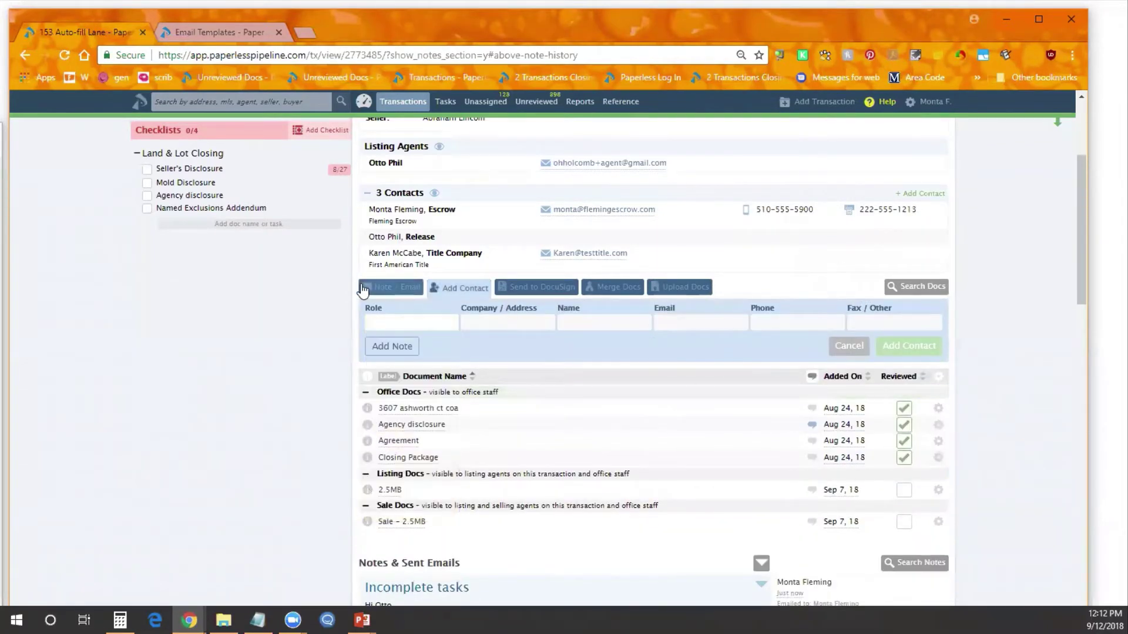
pyautogui.click(387, 287)
# Highlight the close date tag in the subject and the buyer name tag in the greeting
pyautogui.scroll(-1, 523, 399)
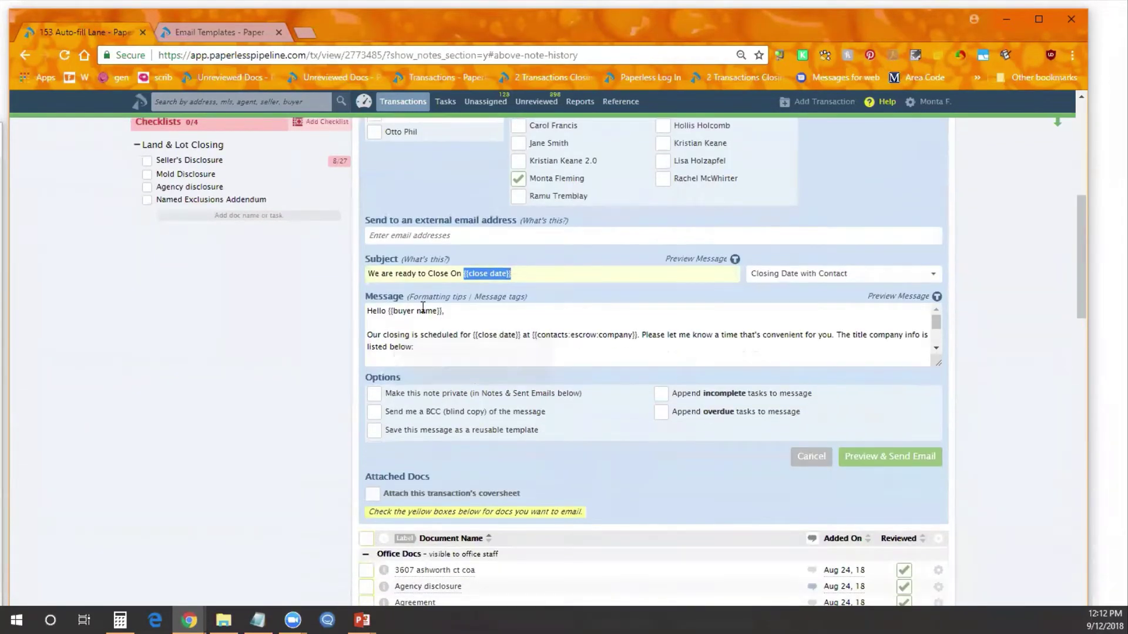
pyautogui.moveTo(389, 312); pyautogui.dragTo(441, 315)
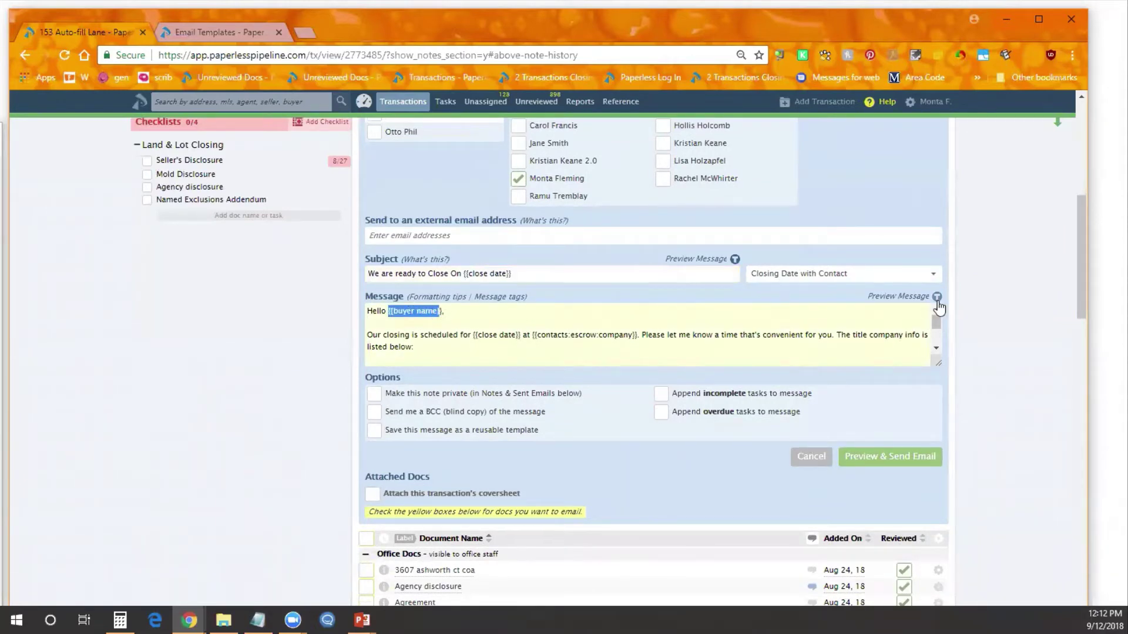
pyautogui.scroll(2, 559, 279)
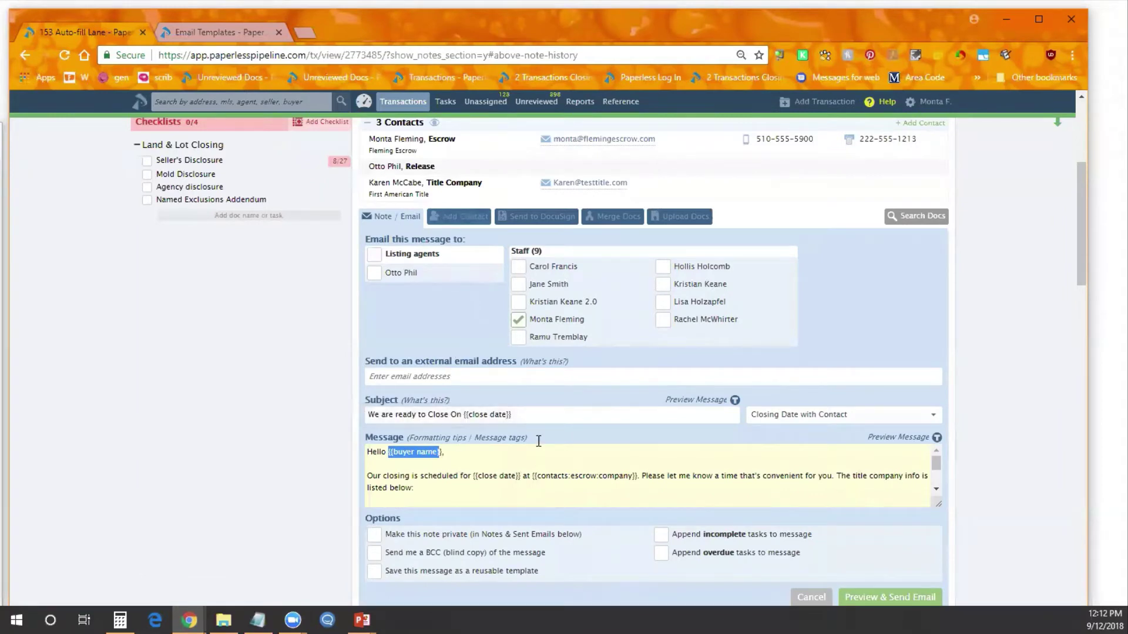
# Open the Paperless Pipeline Learning Center in a new tab, search for "auto", and open the article Auto-fill Tags in Email Templates
pyautogui.click(299, 38)
pyautogui.write('help')
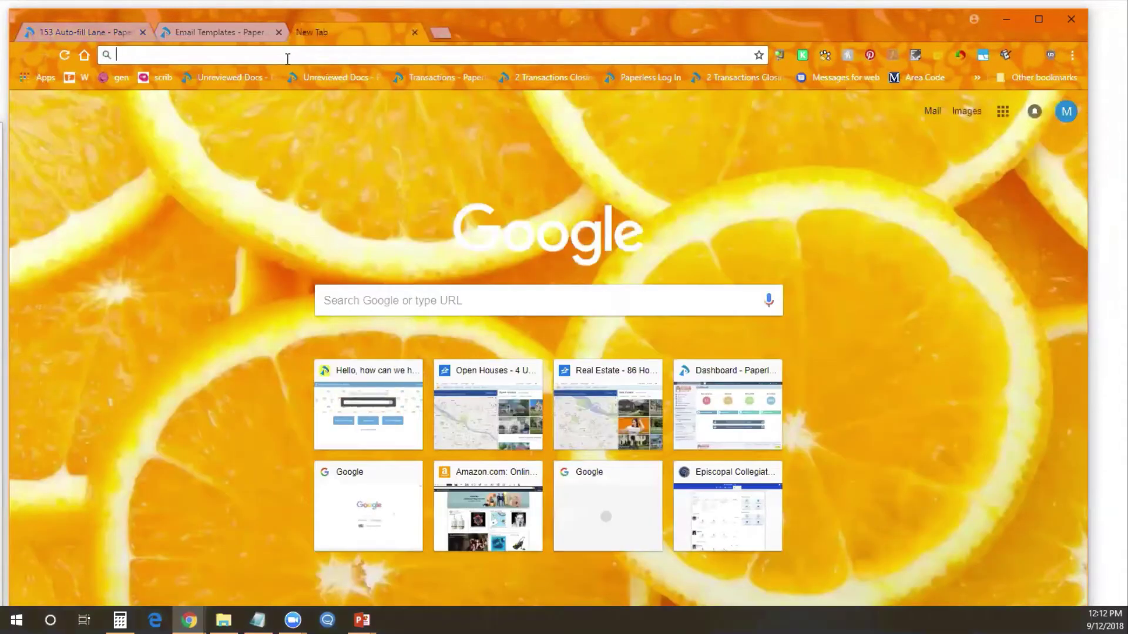
pyautogui.press('Return')
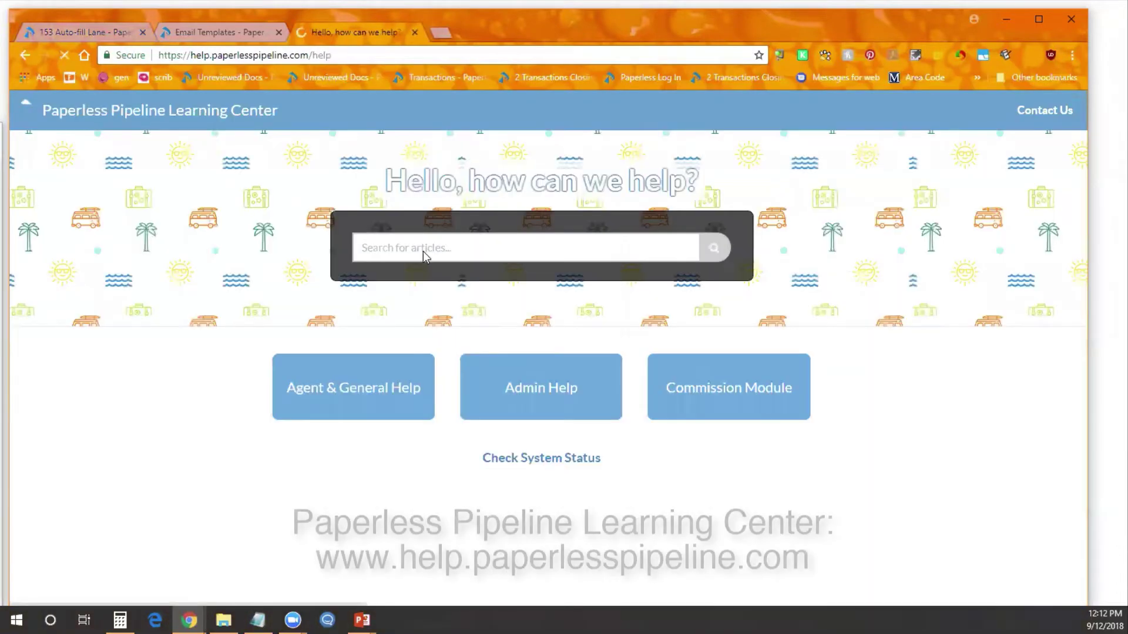
pyautogui.write('au')
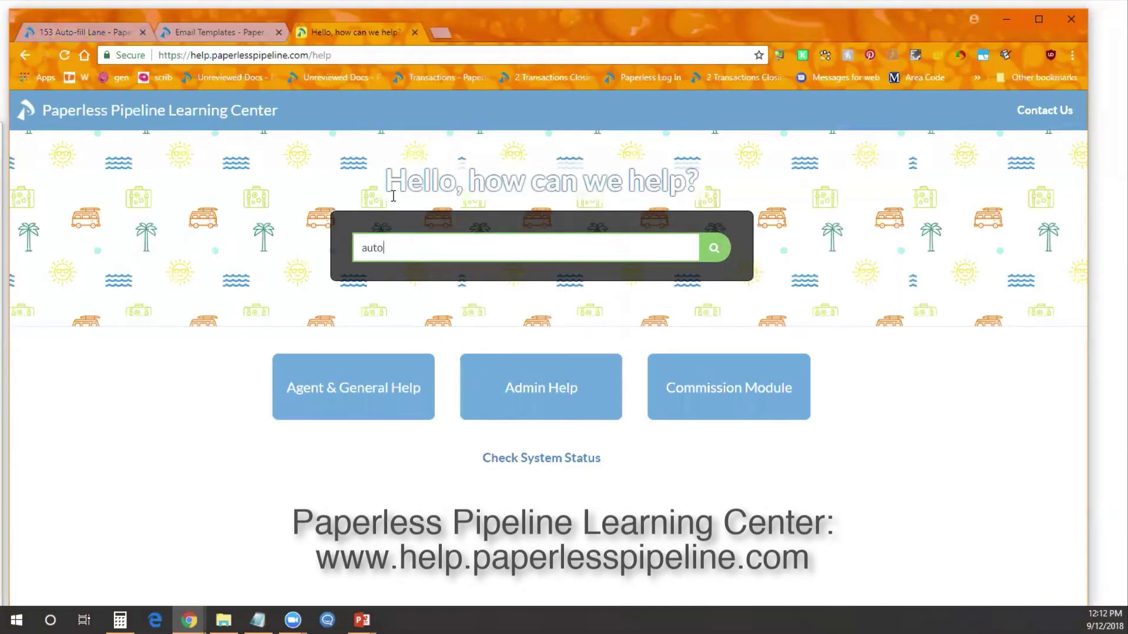
pyautogui.write('to')
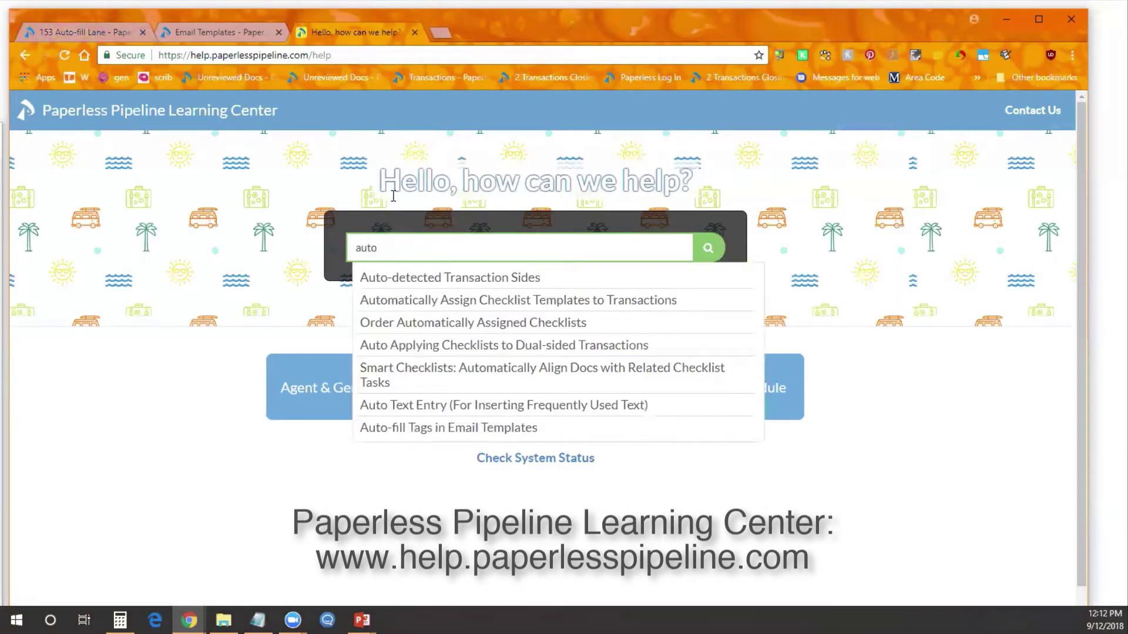
pyautogui.click(536, 434)
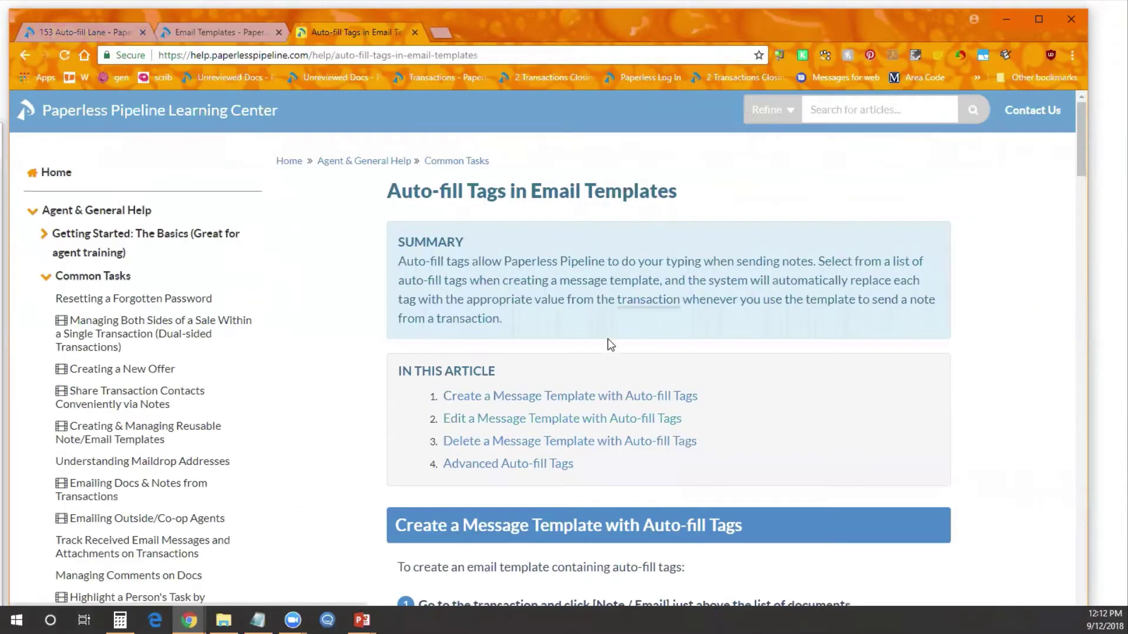
# Copy the example tag {{contacts:escrow:name}} from the article's Advanced Auto-fill Tags table
pyautogui.scroll(-20, 834, 361)
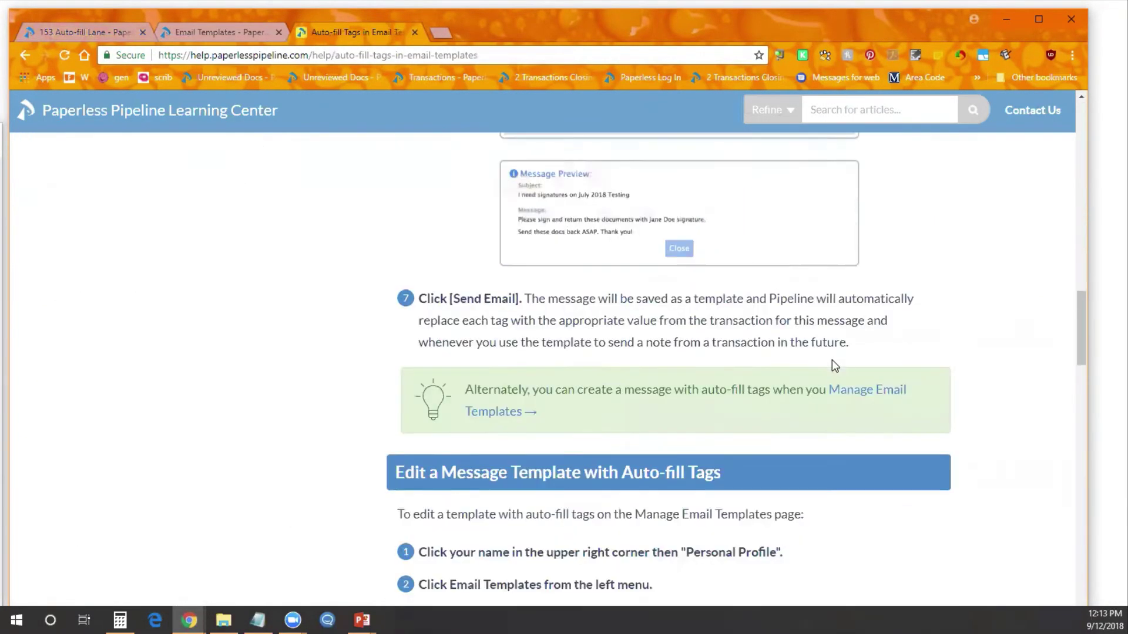
pyautogui.scroll(-20, 832, 359)
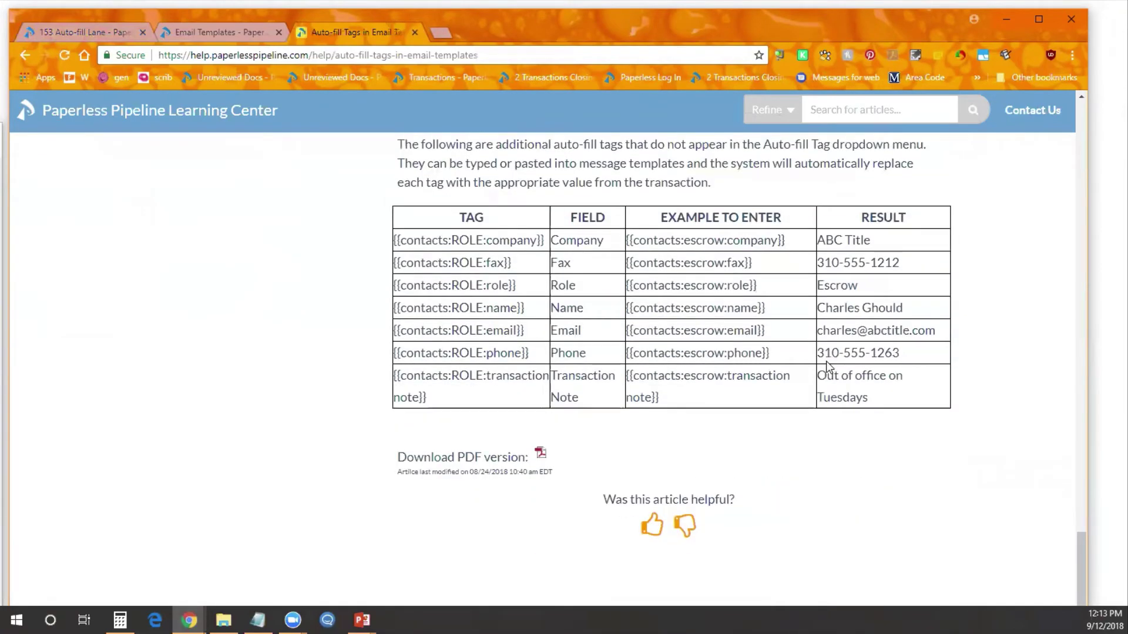
pyautogui.scroll(3, 827, 365)
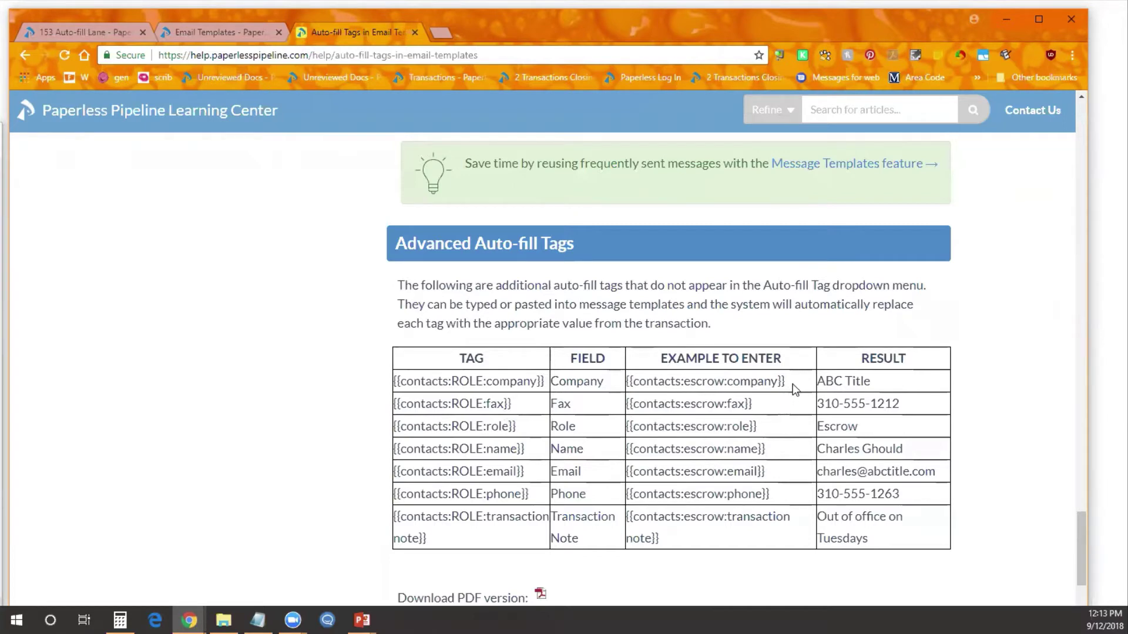
pyautogui.moveTo(772, 474); pyautogui.dragTo(702, 473)
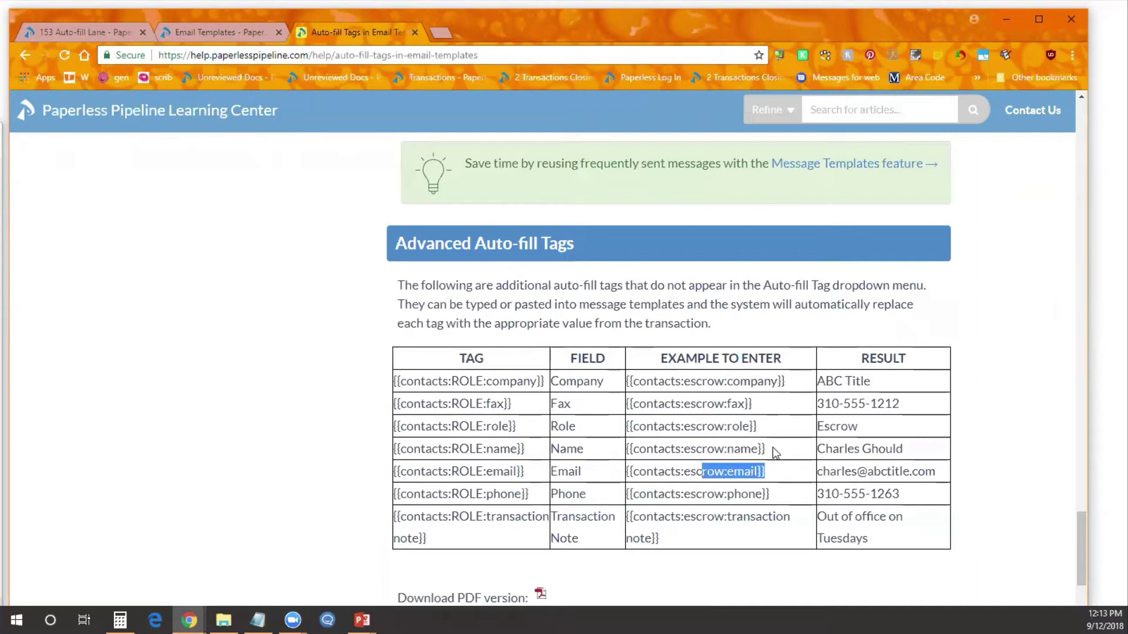
pyautogui.moveTo(771, 449); pyautogui.dragTo(608, 453)
pyautogui.hotkey('ctrl', 'c')
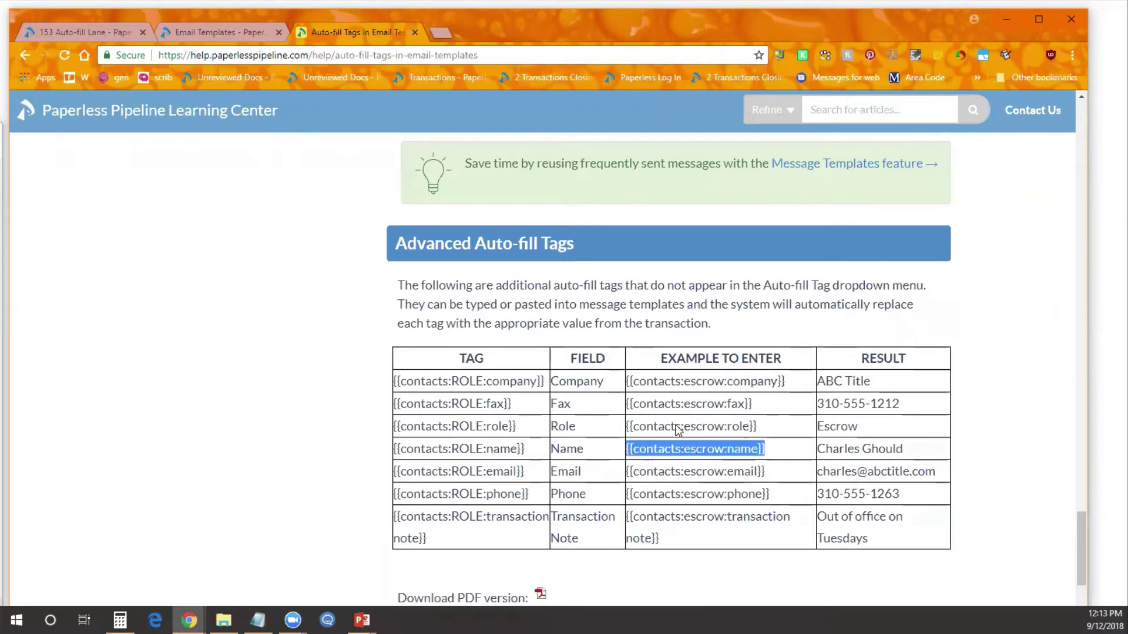
# Compare the escrow company tag in the email draft with the role and company parts of the article's contact tag
pyautogui.click(75, 35)
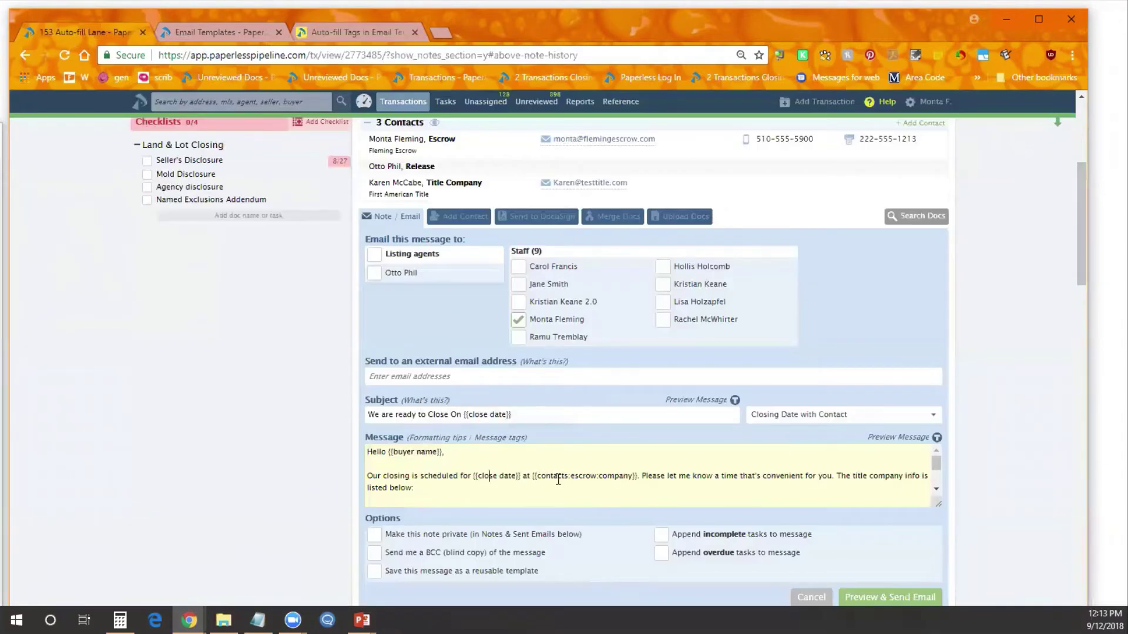
pyautogui.moveTo(531, 477); pyautogui.dragTo(636, 476)
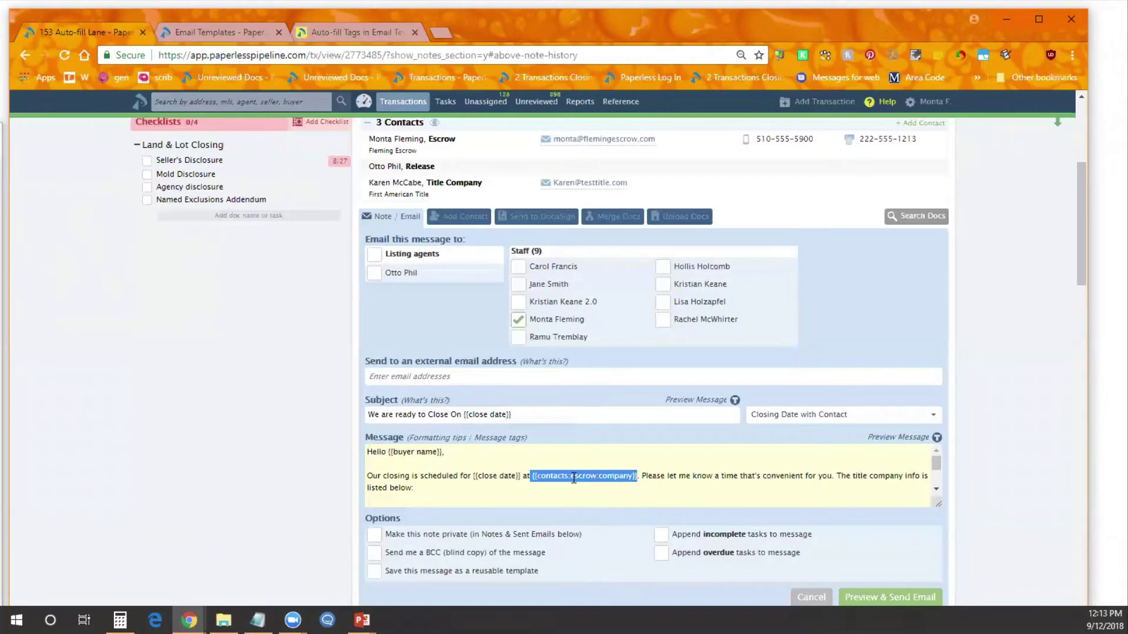
pyautogui.click(340, 35)
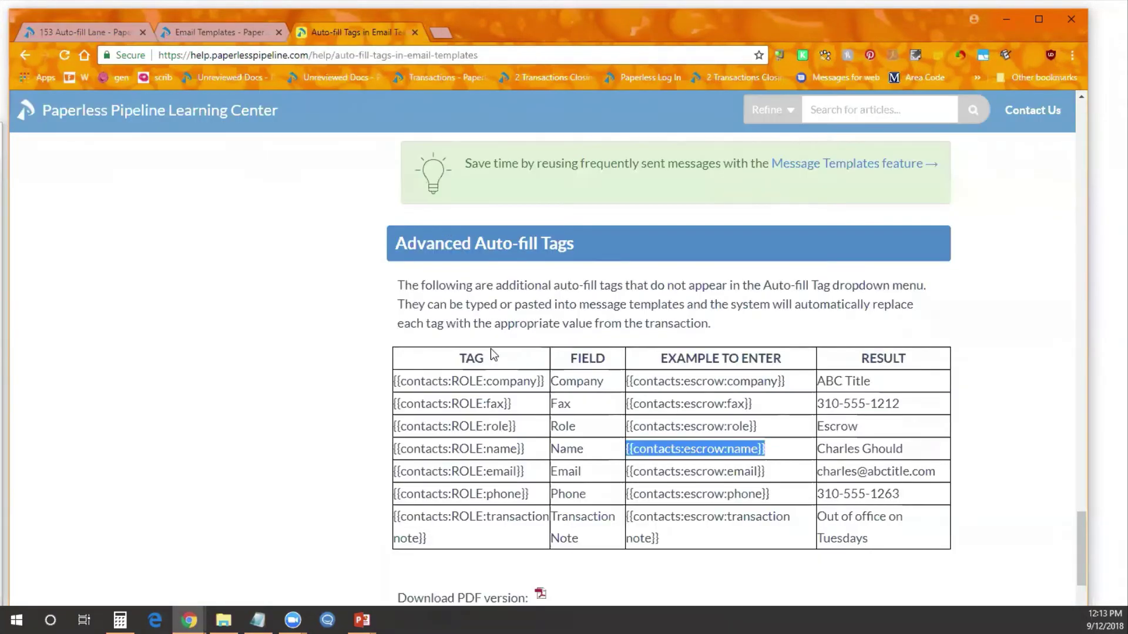
pyautogui.doubleClick(426, 381)
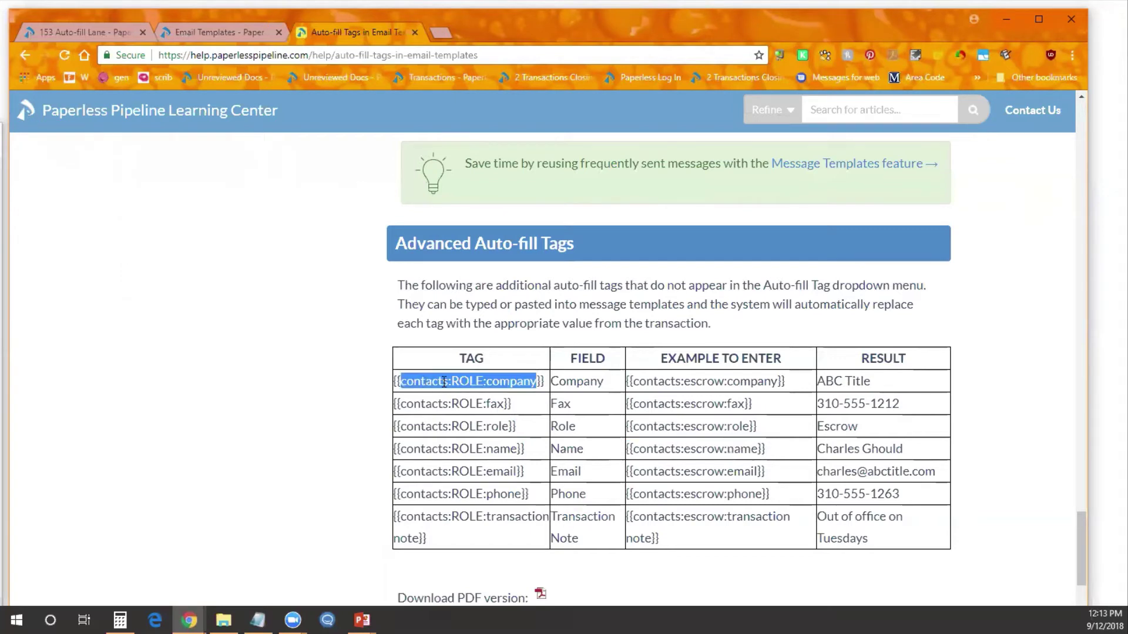
pyautogui.click(458, 382)
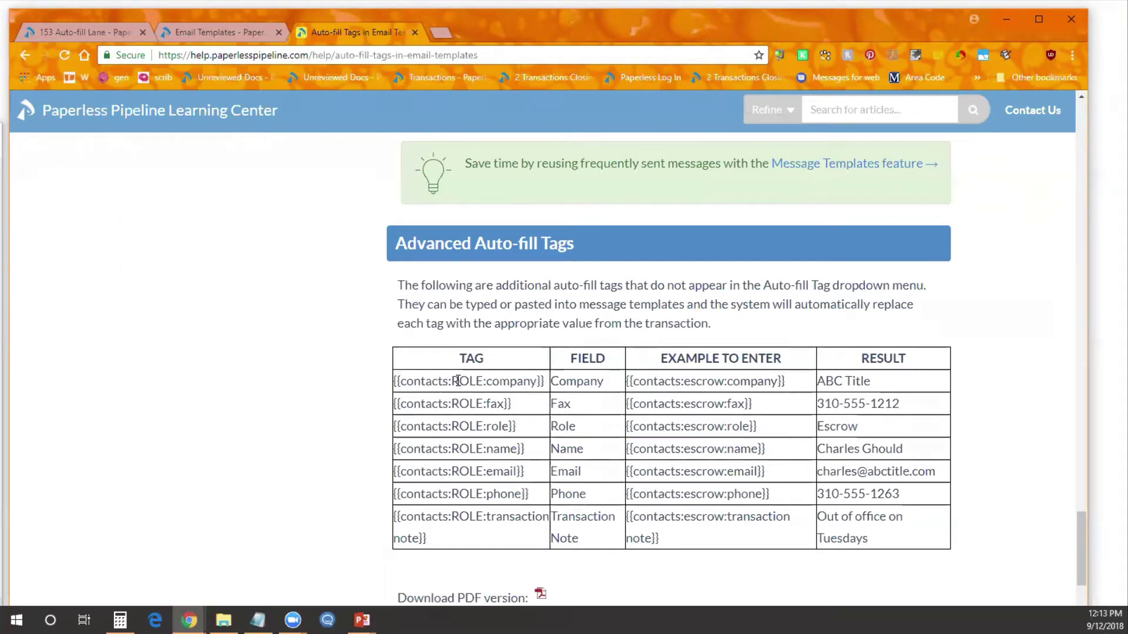
pyautogui.moveTo(451, 381); pyautogui.dragTo(531, 386)
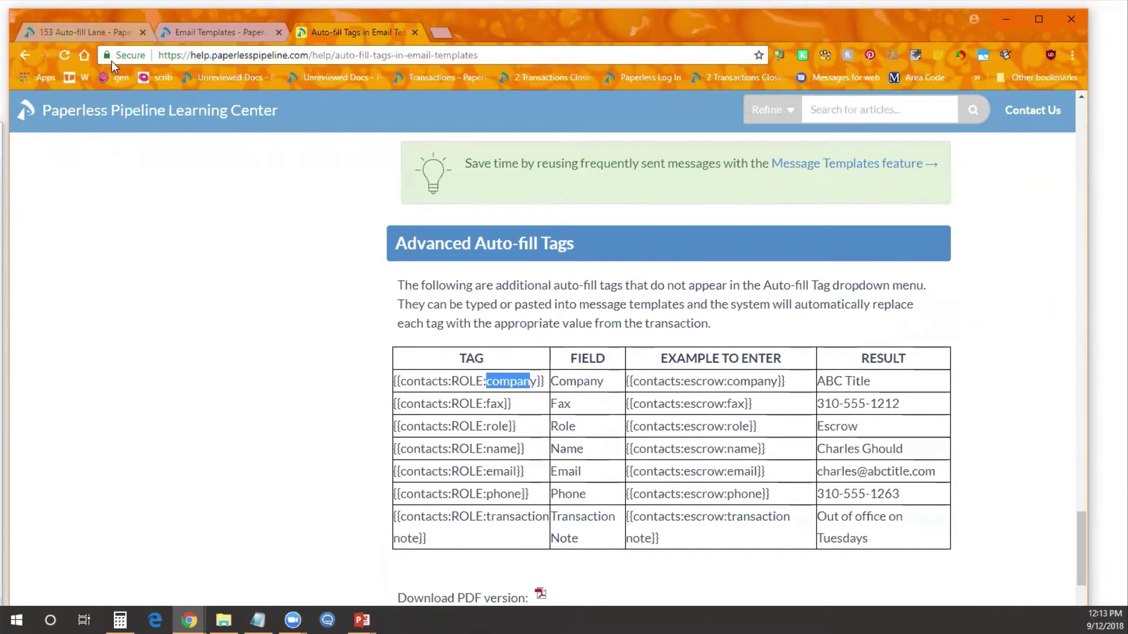
# Return to the email draft, check the transaction's contacts, and highlight the escrow and company parts of the message's contact tag
pyautogui.click(88, 32)
pyautogui.scroll(3, 413, 303)
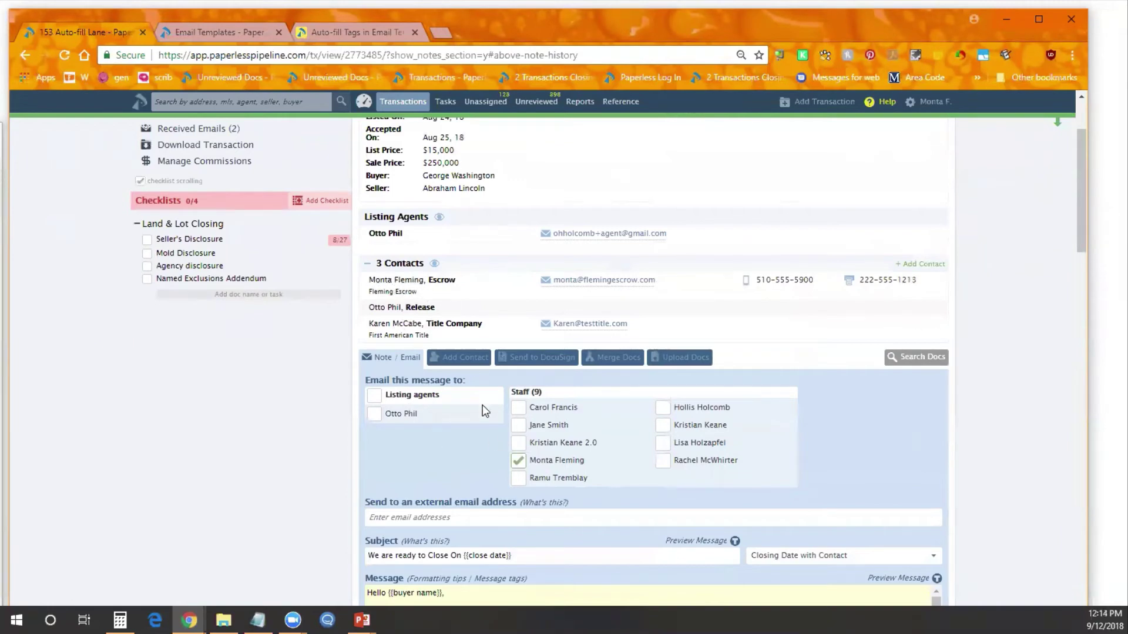
pyautogui.scroll(-2, 481, 406)
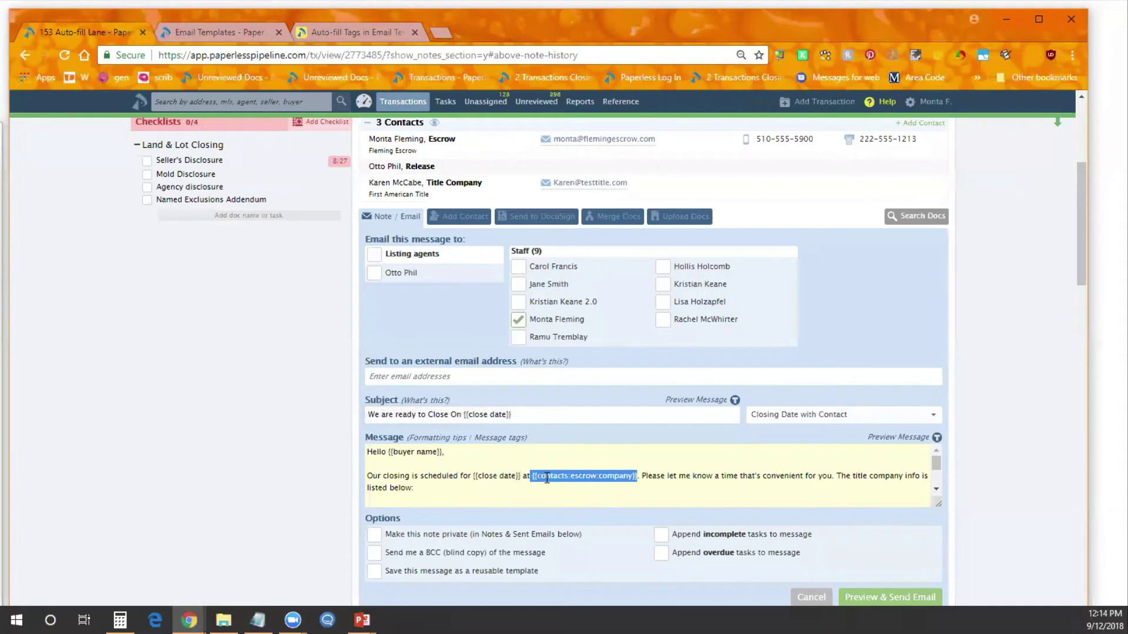
pyautogui.click(546, 478)
pyautogui.moveTo(533, 479); pyautogui.dragTo(597, 478)
pyautogui.click(575, 478)
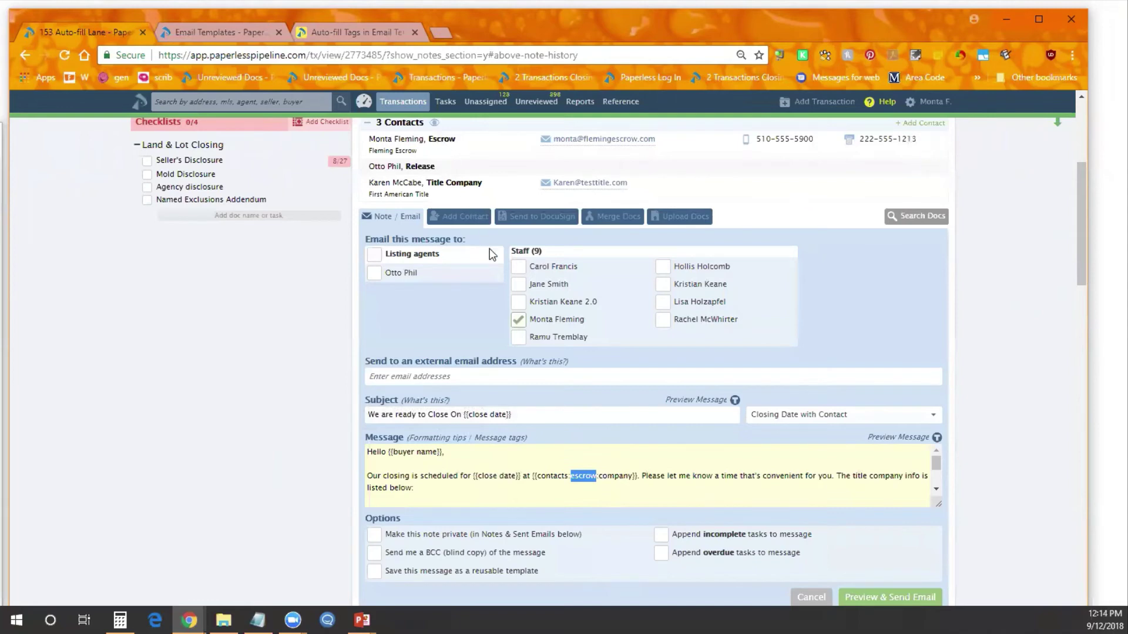
pyautogui.moveTo(599, 477); pyautogui.dragTo(633, 477)
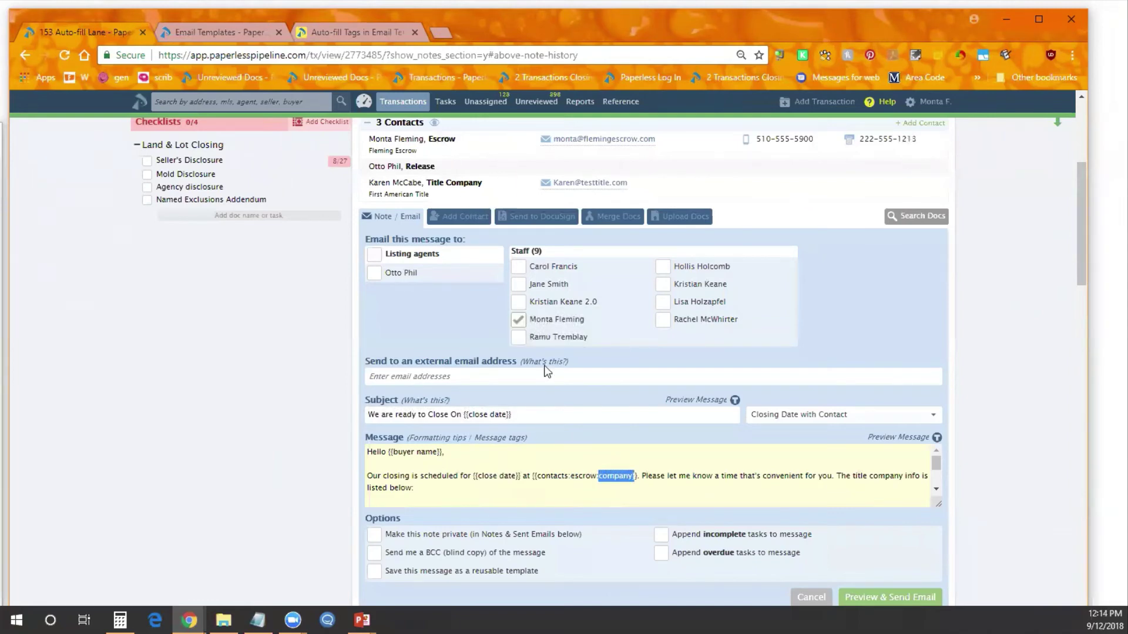
# Replace the escrow company tag in the message with the copied {{contacts:escrow:name}} tag, keeping it on the same line
pyautogui.click(643, 483)
pyautogui.moveTo(639, 477); pyautogui.dragTo(532, 473)
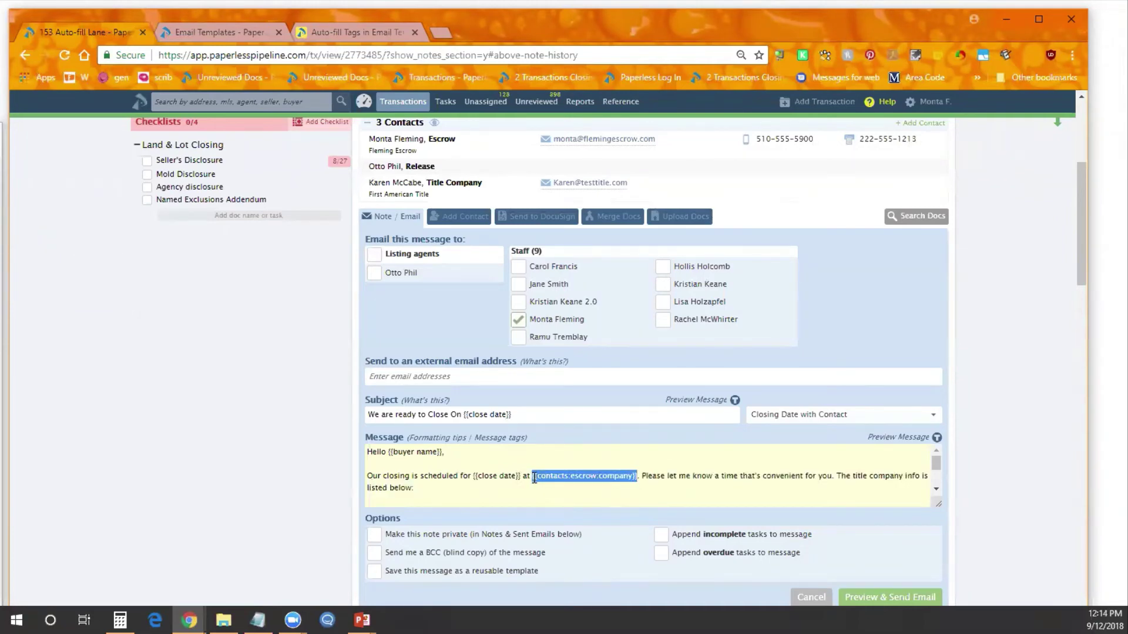
pyautogui.hotkey('ctrl', 'v')
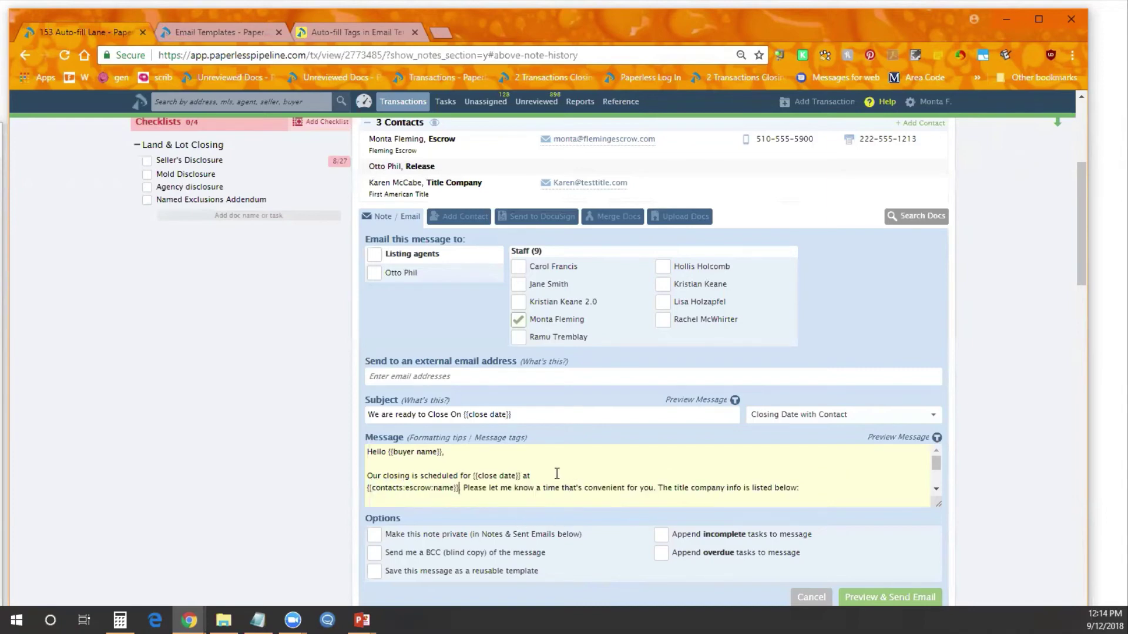
pyautogui.press('Delete')
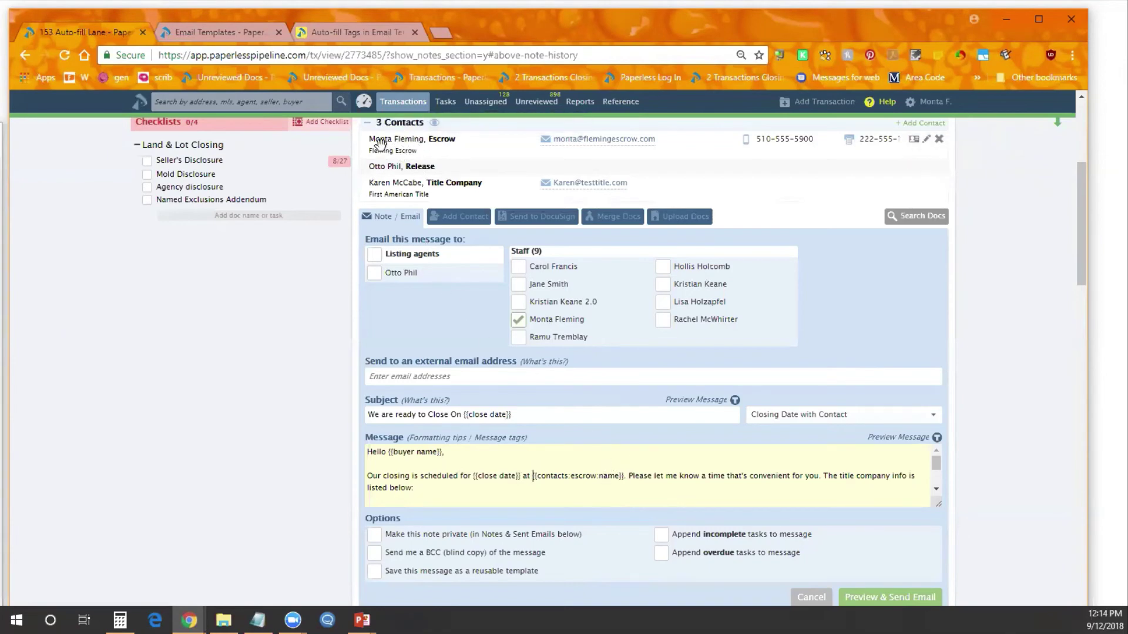
# Preview the message's tag substitution, highlight the substituted escrow contact name, and return to editing without sending
pyautogui.scroll(-2, 904, 558)
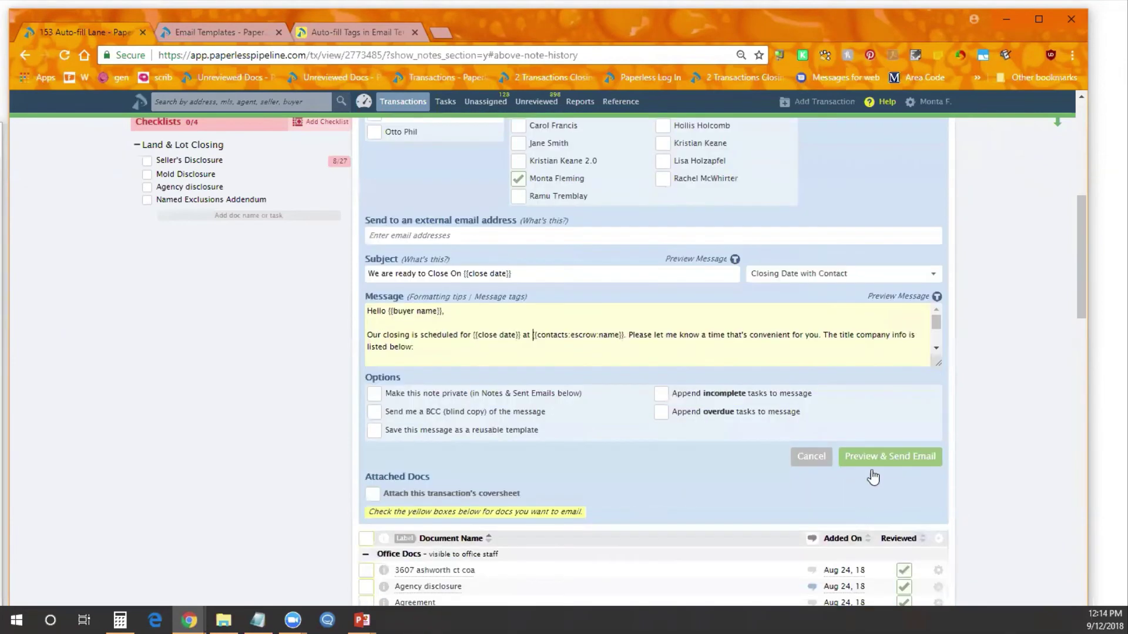
pyautogui.click(873, 471)
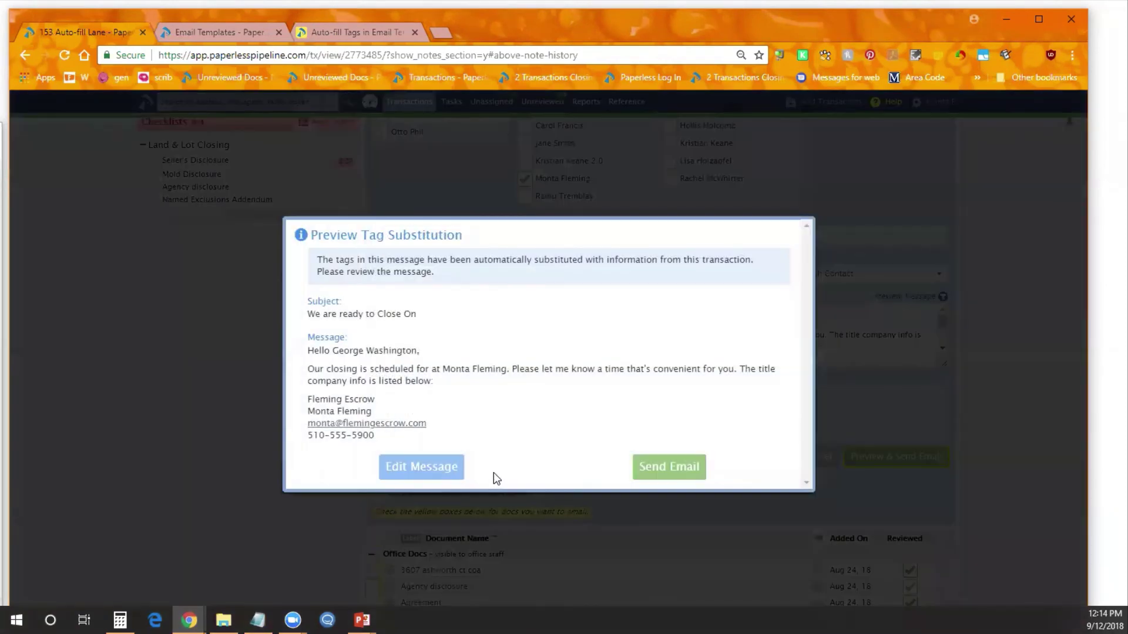
pyautogui.moveTo(443, 369); pyautogui.dragTo(504, 374)
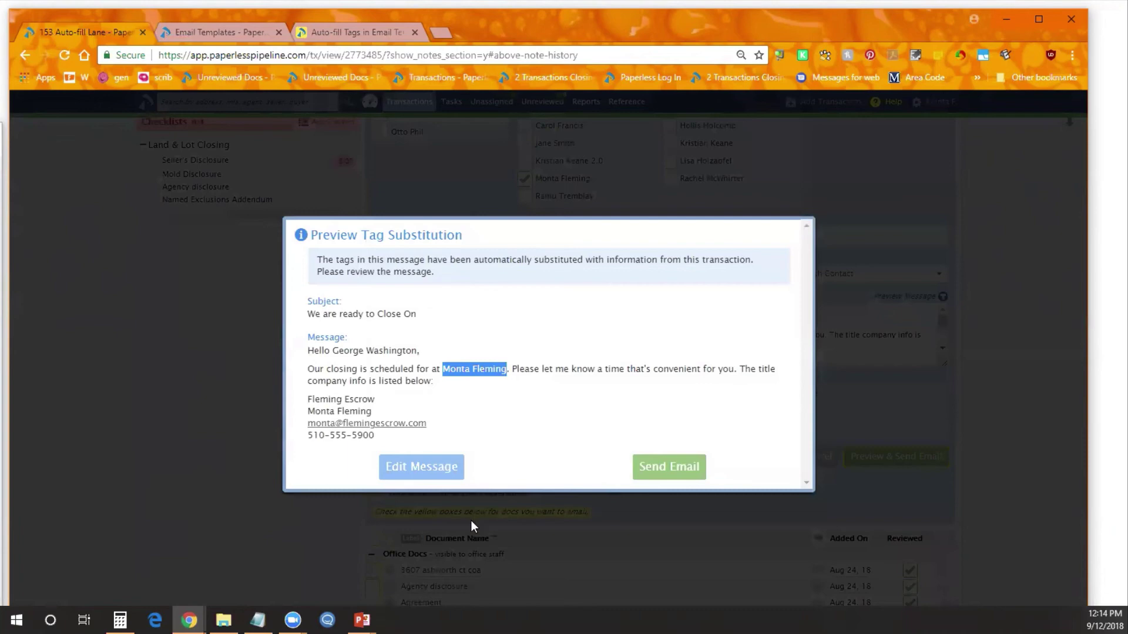
pyautogui.click(441, 467)
# Review the name, company, role and phone endings of the article's escrow tag examples, and return to the email draft
pyautogui.click(324, 28)
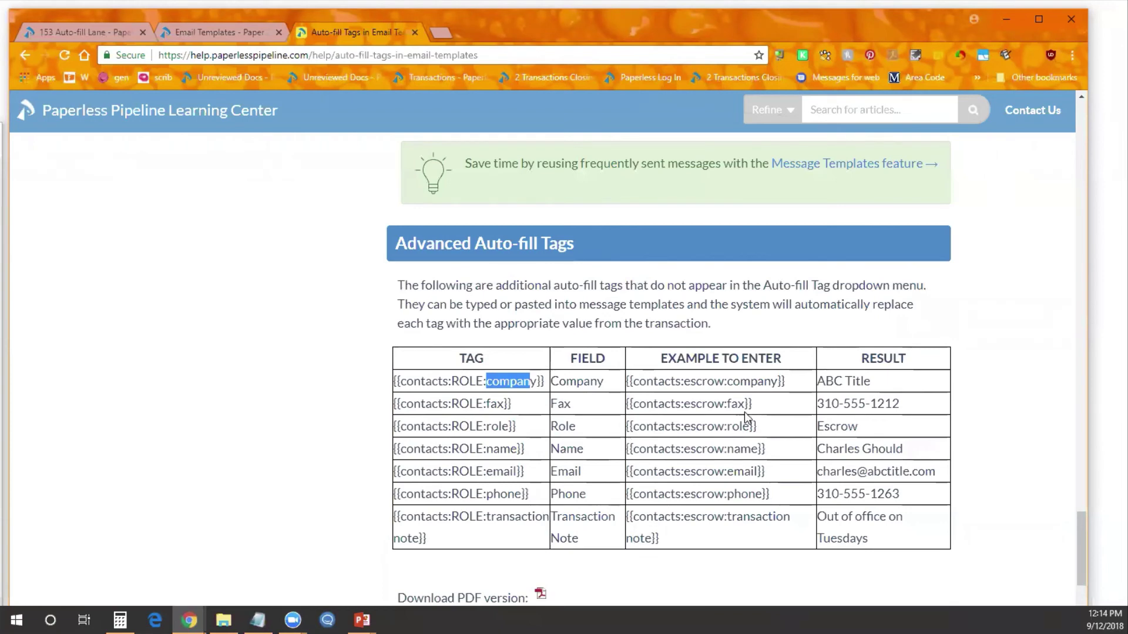
pyautogui.moveTo(727, 450); pyautogui.dragTo(759, 449)
pyautogui.moveTo(727, 382); pyautogui.dragTo(773, 383)
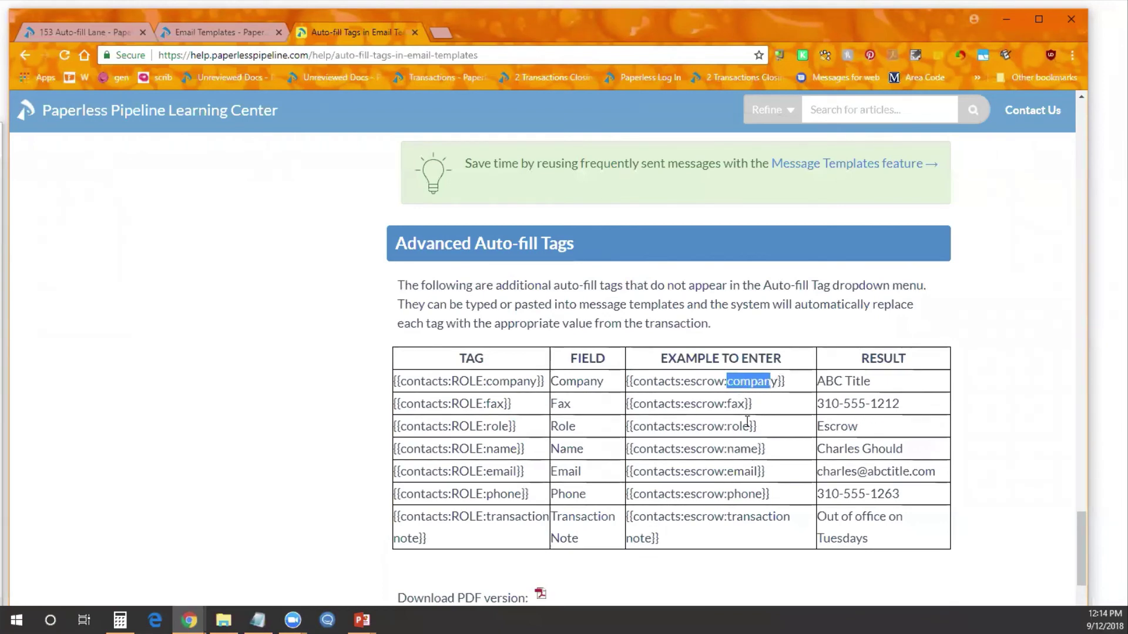
pyautogui.moveTo(727, 426); pyautogui.dragTo(750, 426)
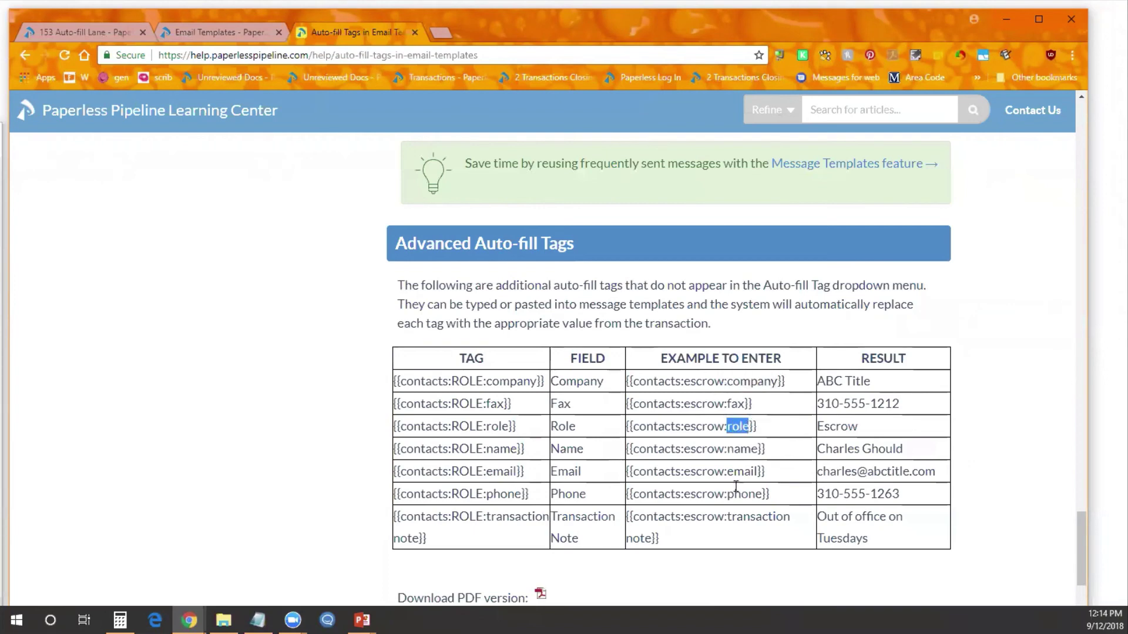
pyautogui.moveTo(728, 494); pyautogui.dragTo(762, 494)
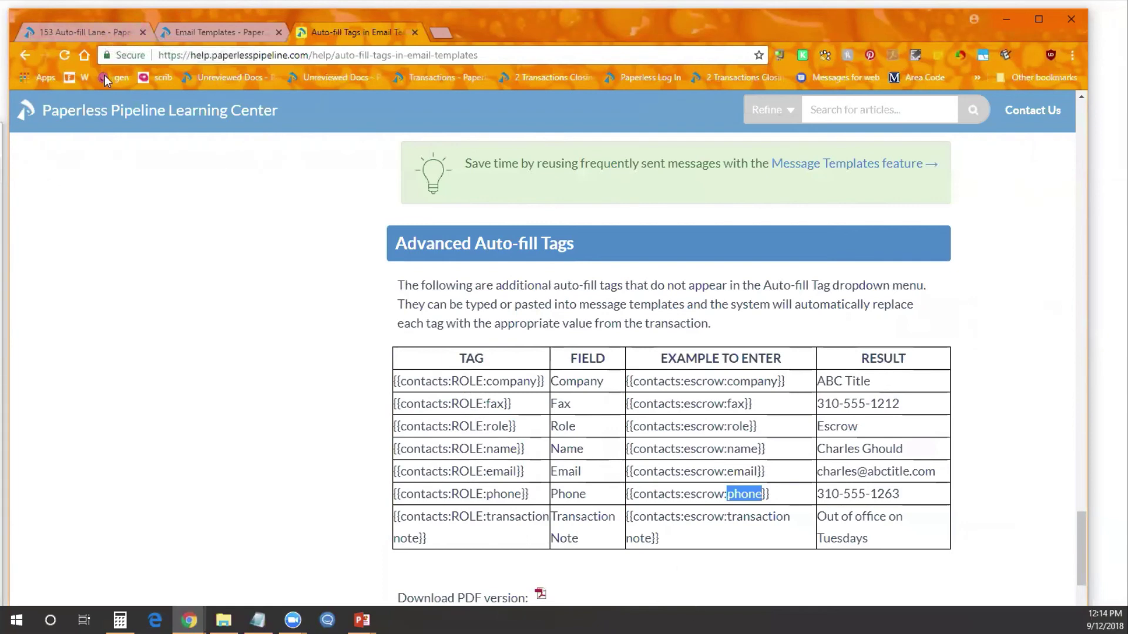
pyautogui.click(82, 32)
pyautogui.scroll(2, 246, 529)
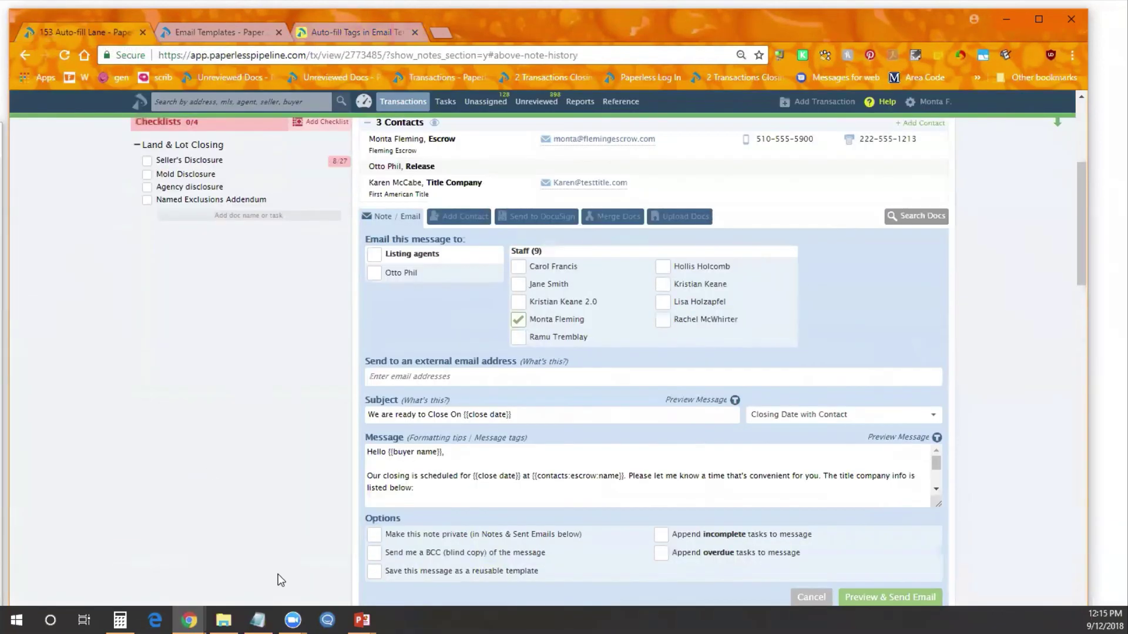